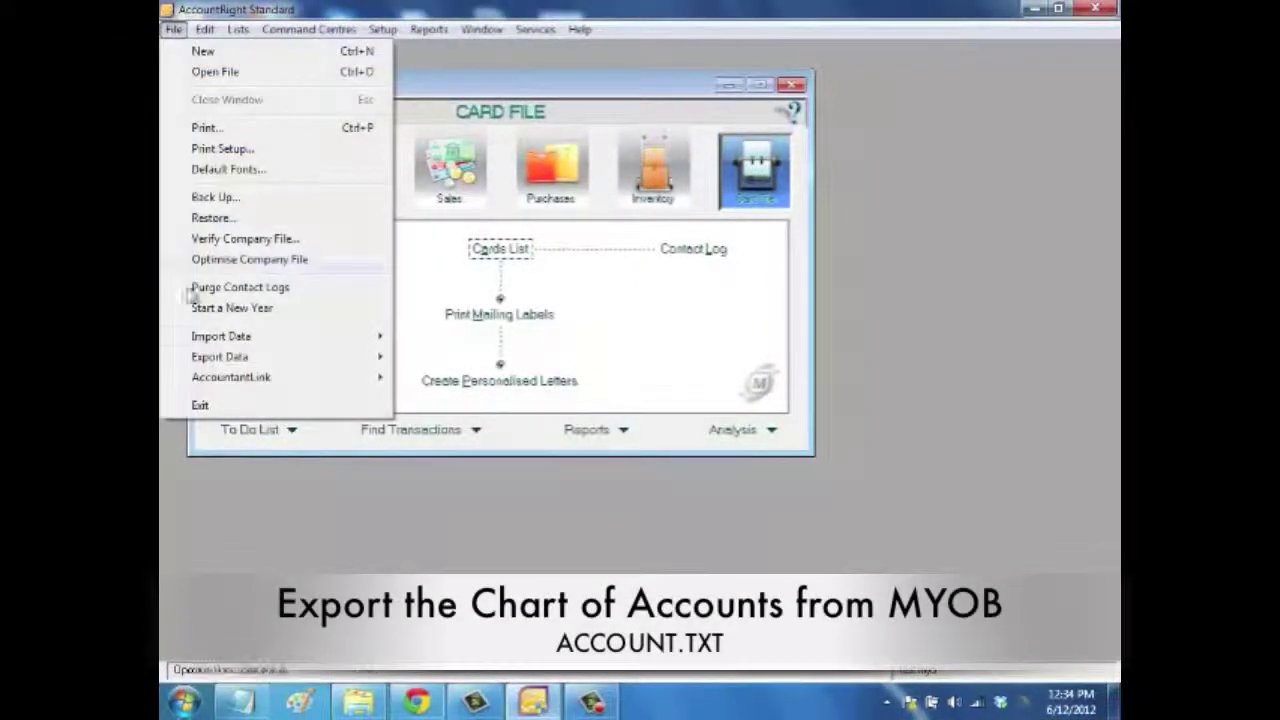
- Export the accounts as a tab-delimited file with a header record, matching all fields and saving it as ACCOUNTS.TXT on the Desktop
mouse_move(214, 357)
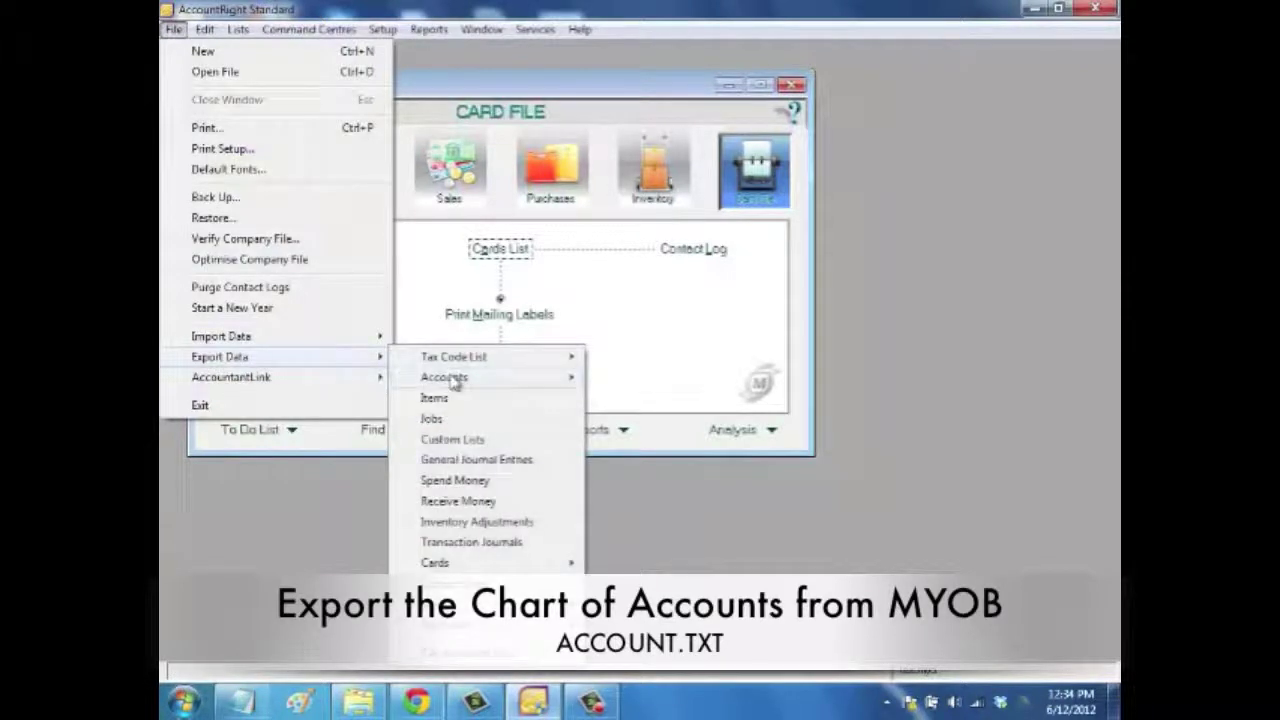
mouse_move(455, 385)
click(650, 383)
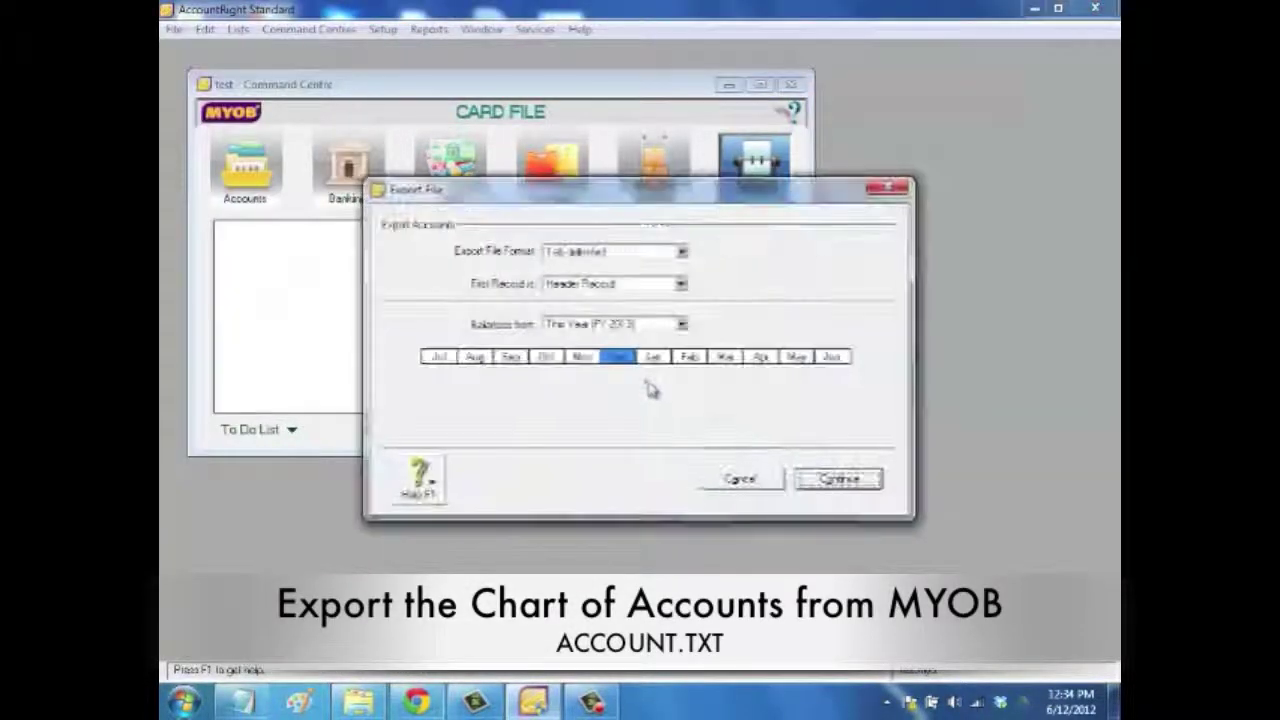
click(840, 481)
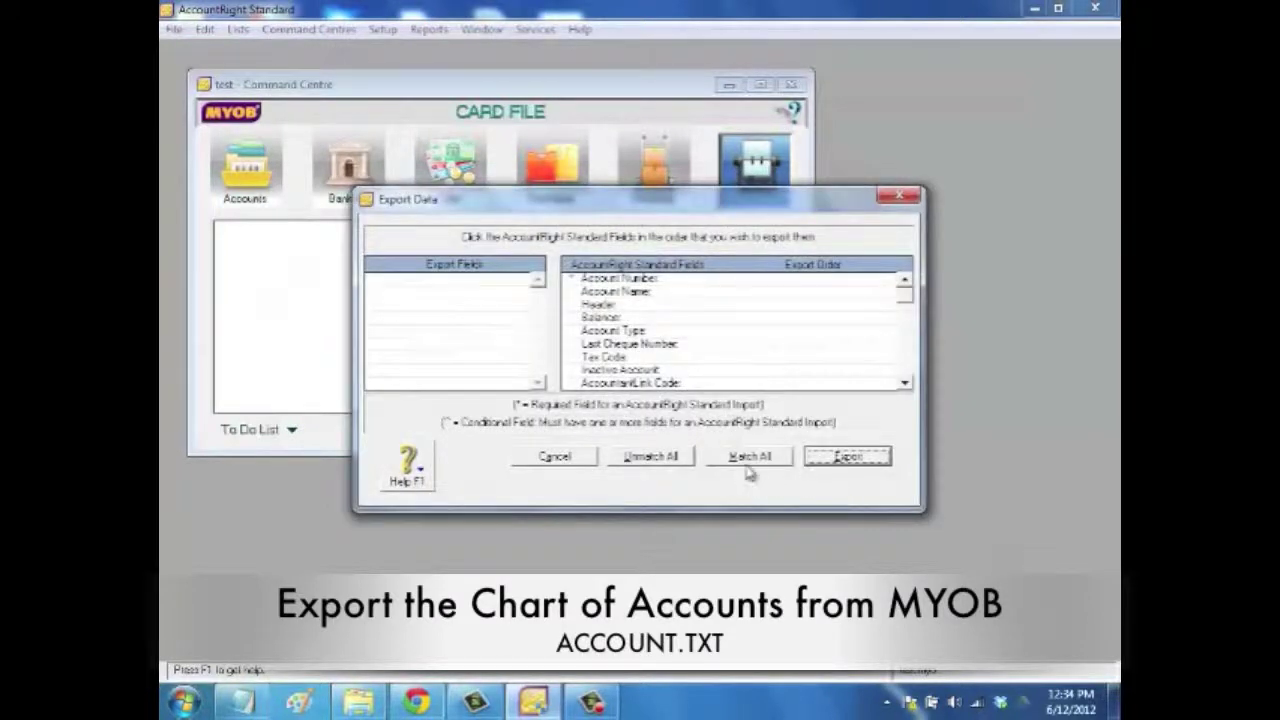
click(746, 459)
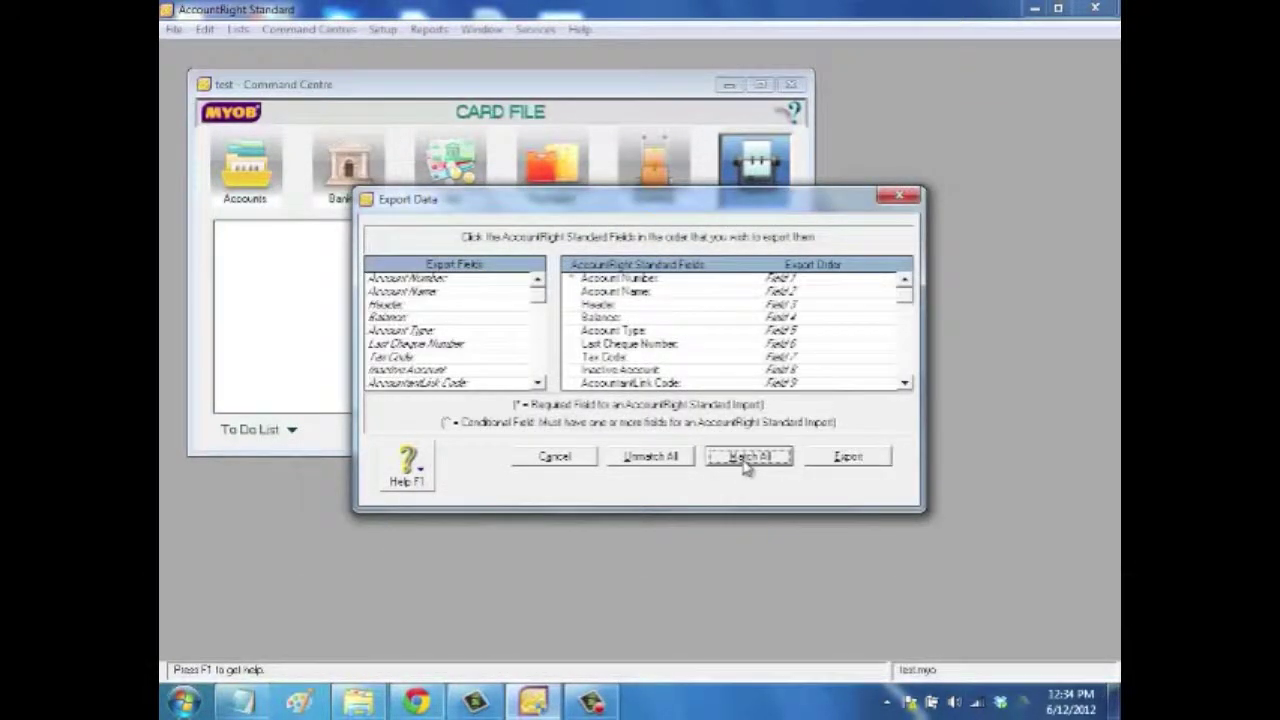
click(858, 466)
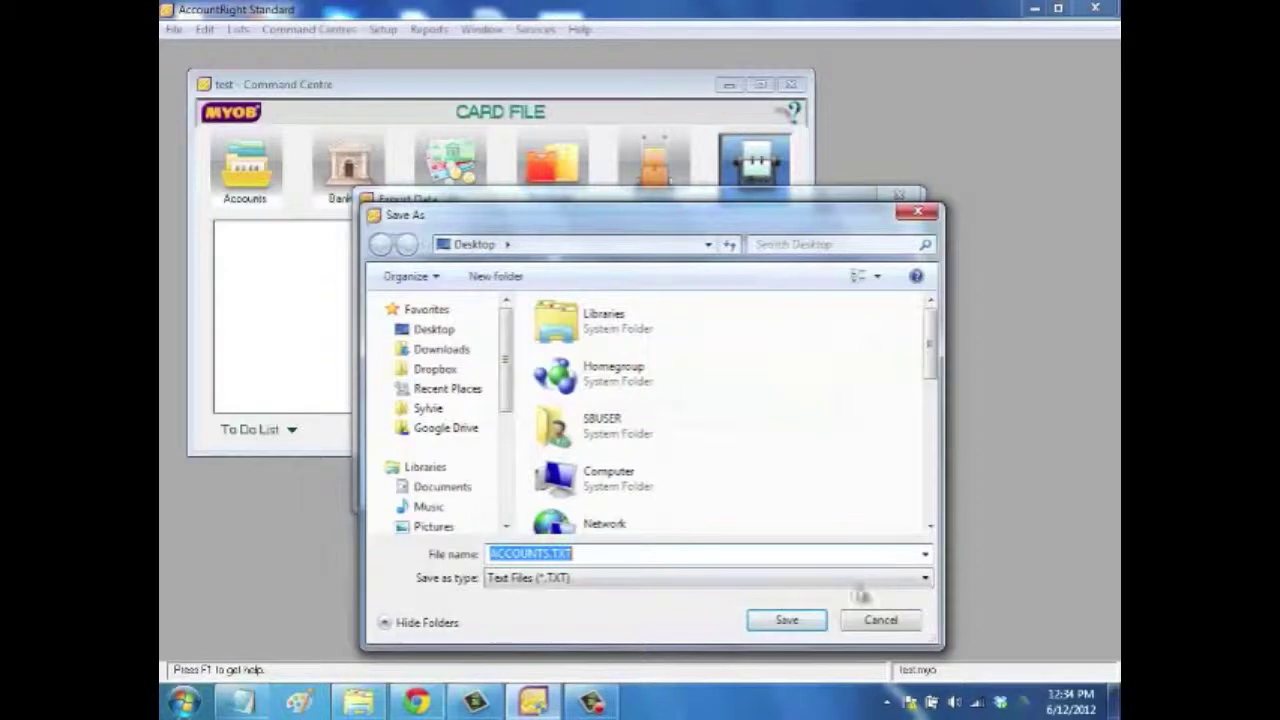
click(787, 621)
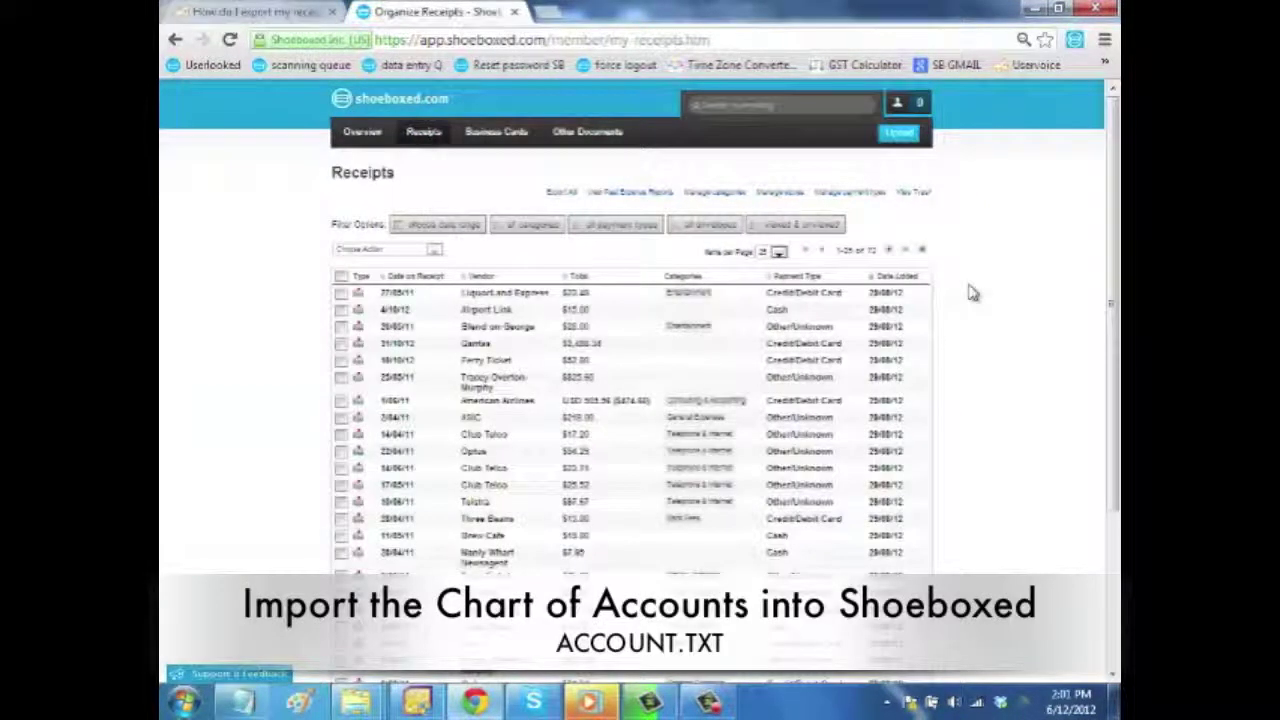
- In Shoeboxed, go from category management to the default category sets and turn off the Australian tax categories
click(726, 198)
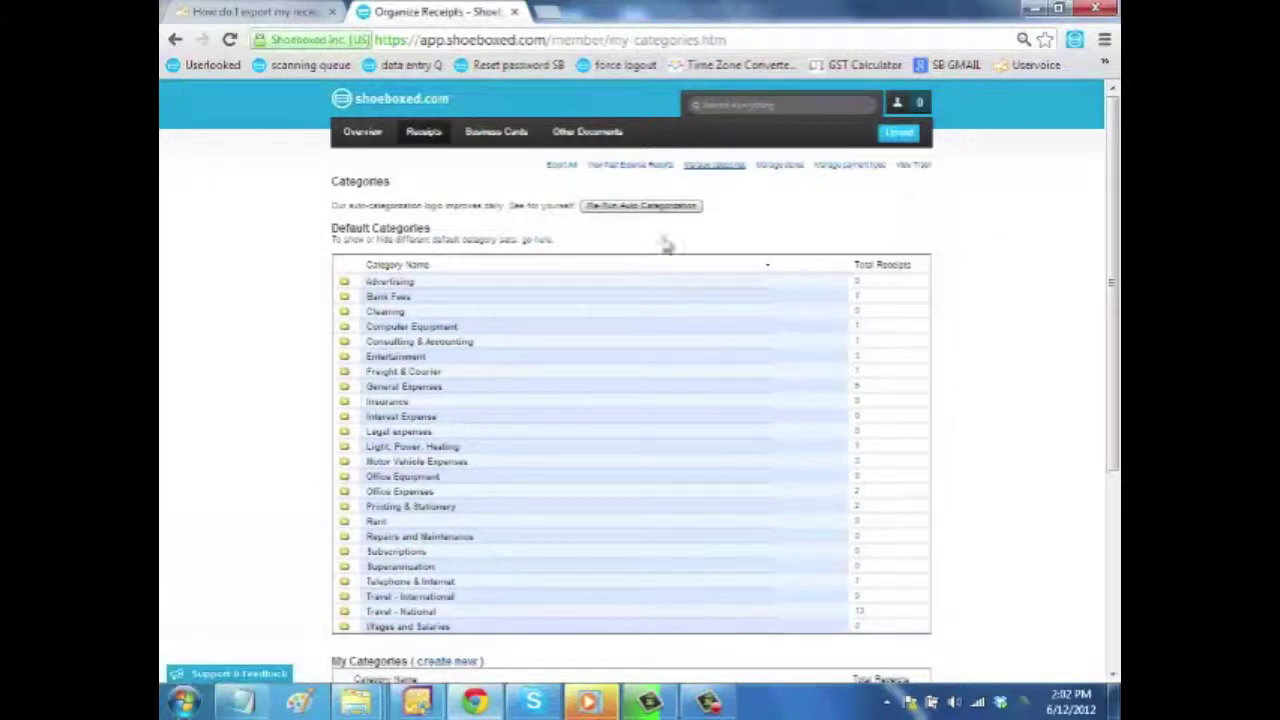
click(546, 243)
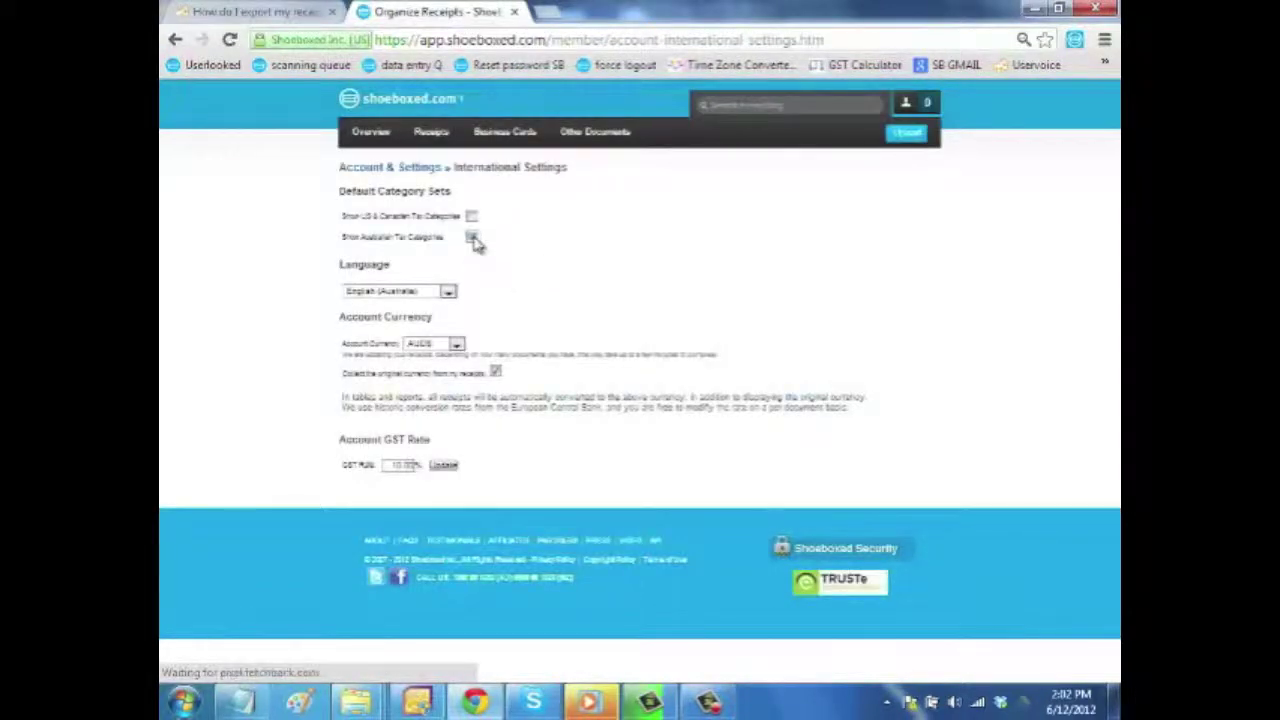
click(472, 238)
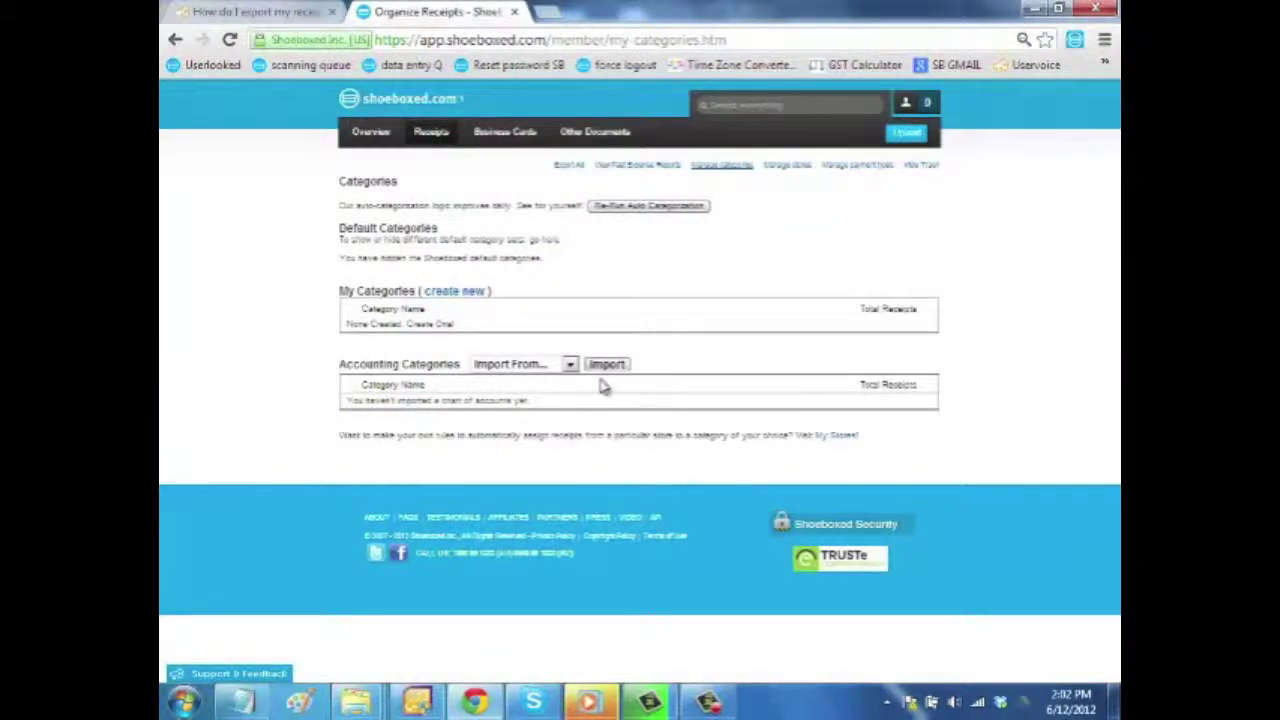
- Import ACCOUNTS.TXT as MYOB accounting categories and look through the imported list
click(570, 365)
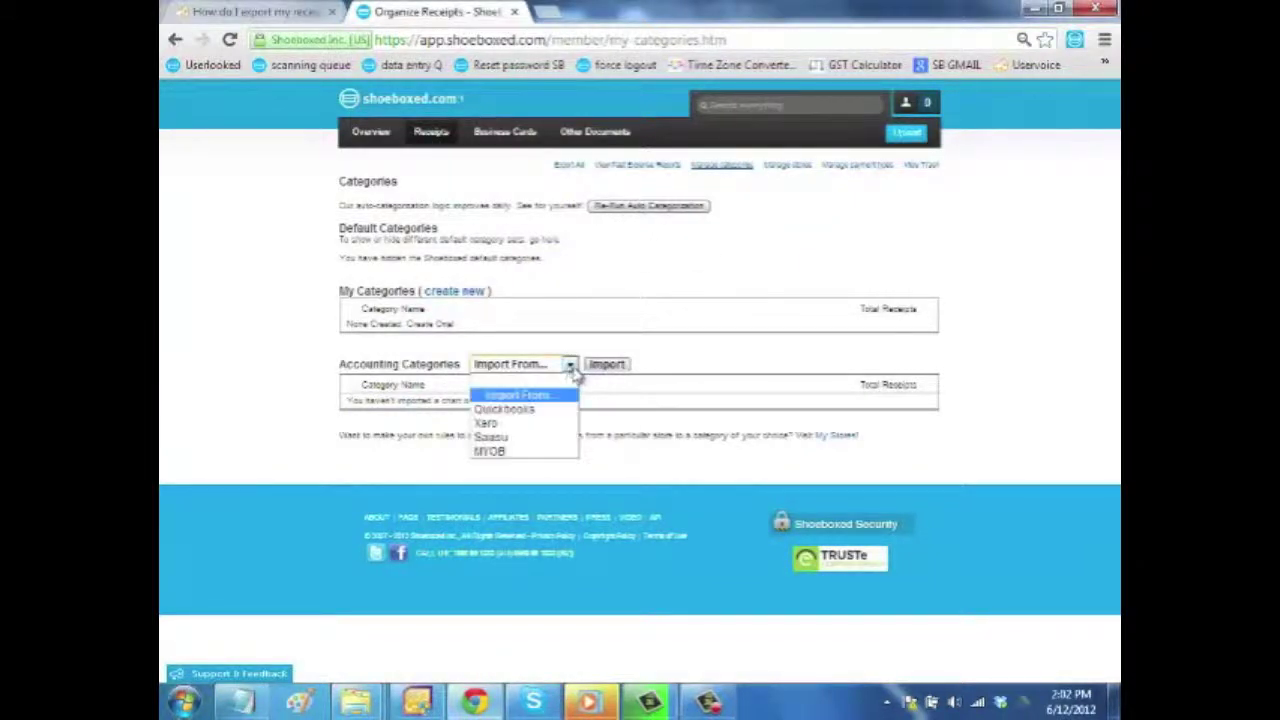
click(549, 451)
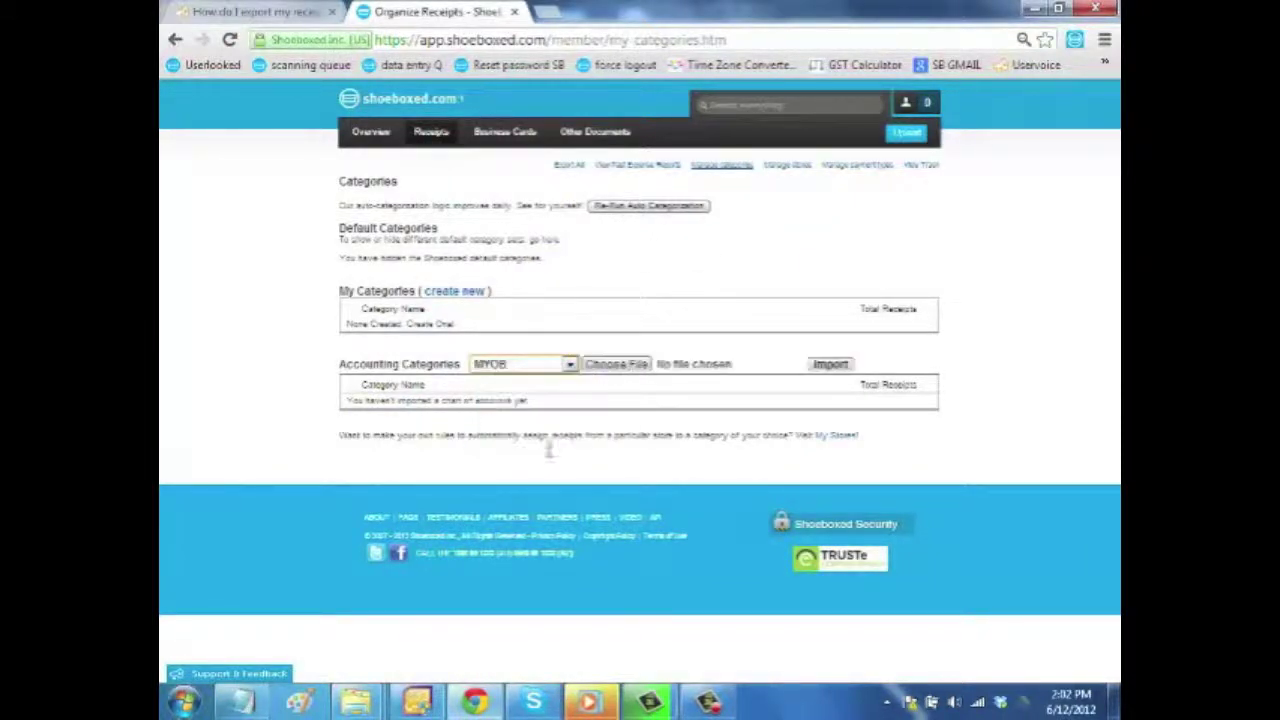
click(625, 368)
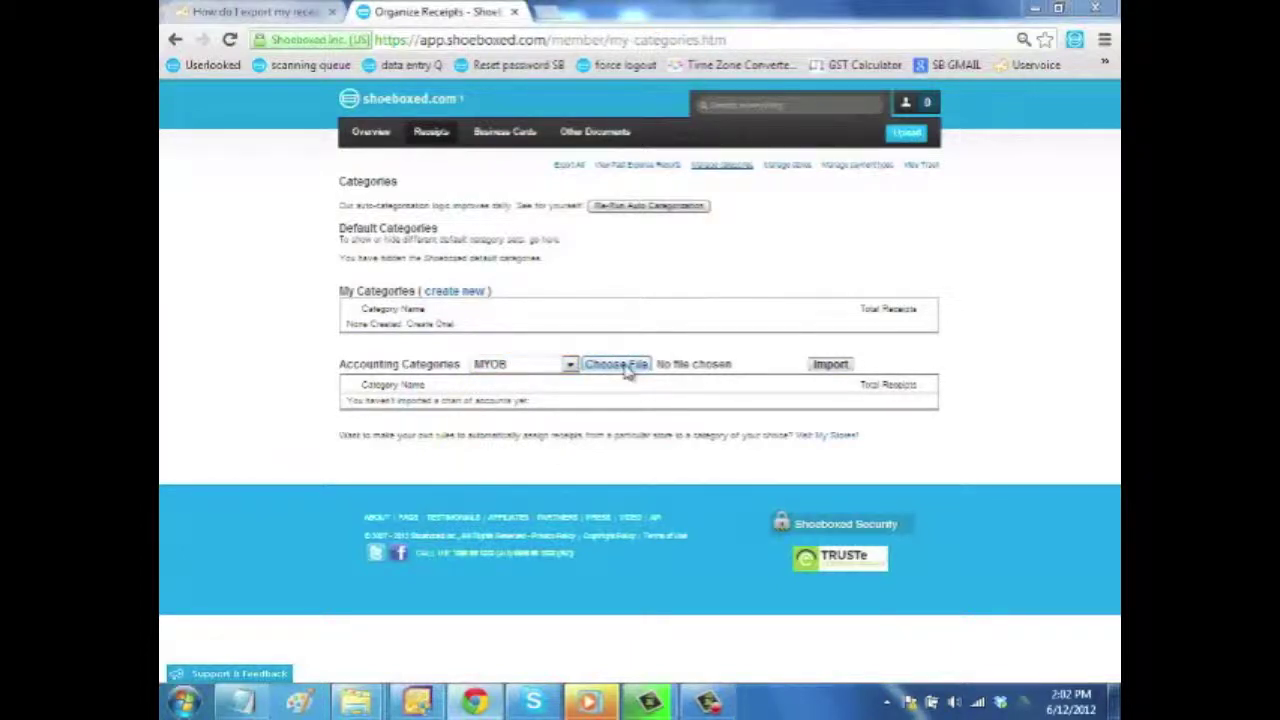
text(a)
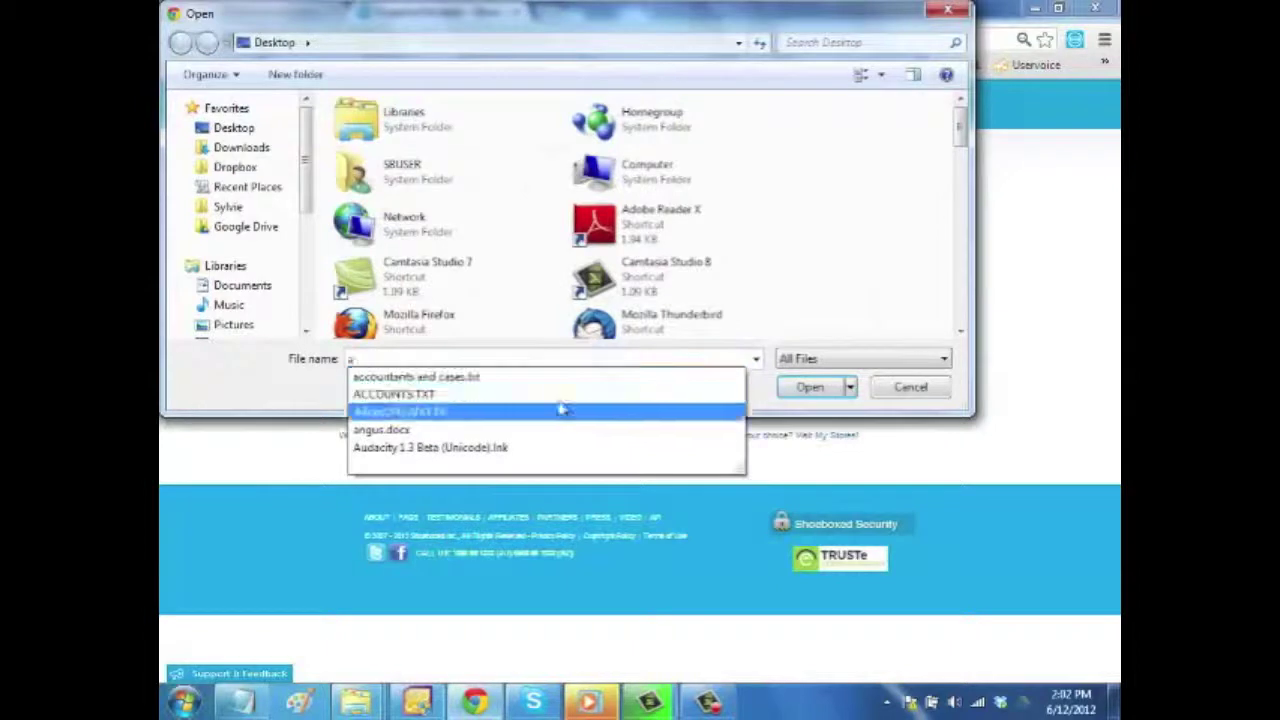
click(566, 396)
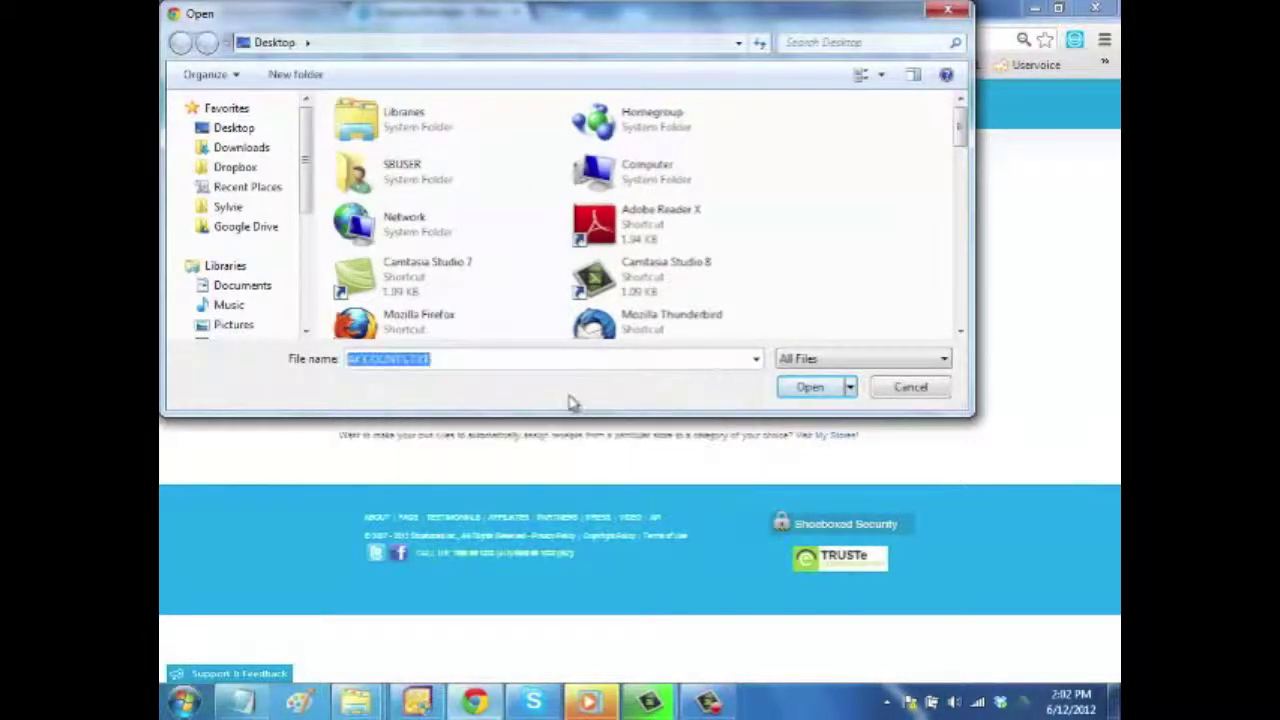
click(797, 397)
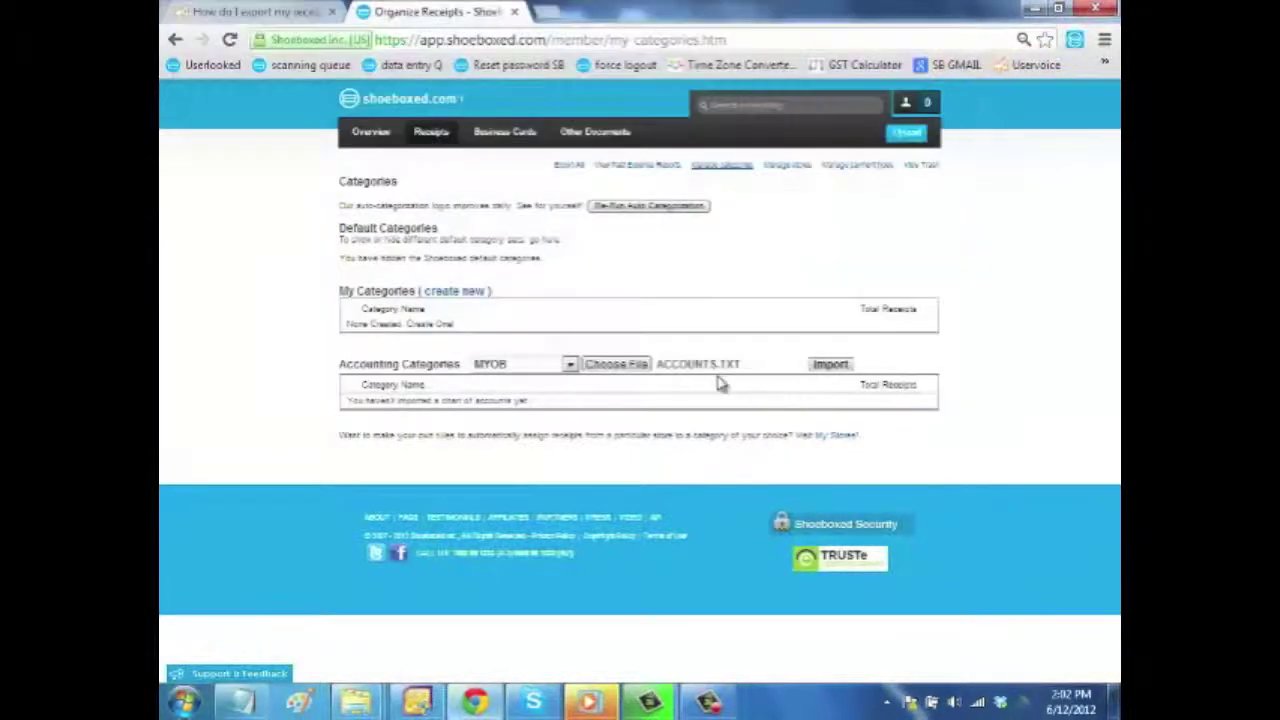
click(831, 365)
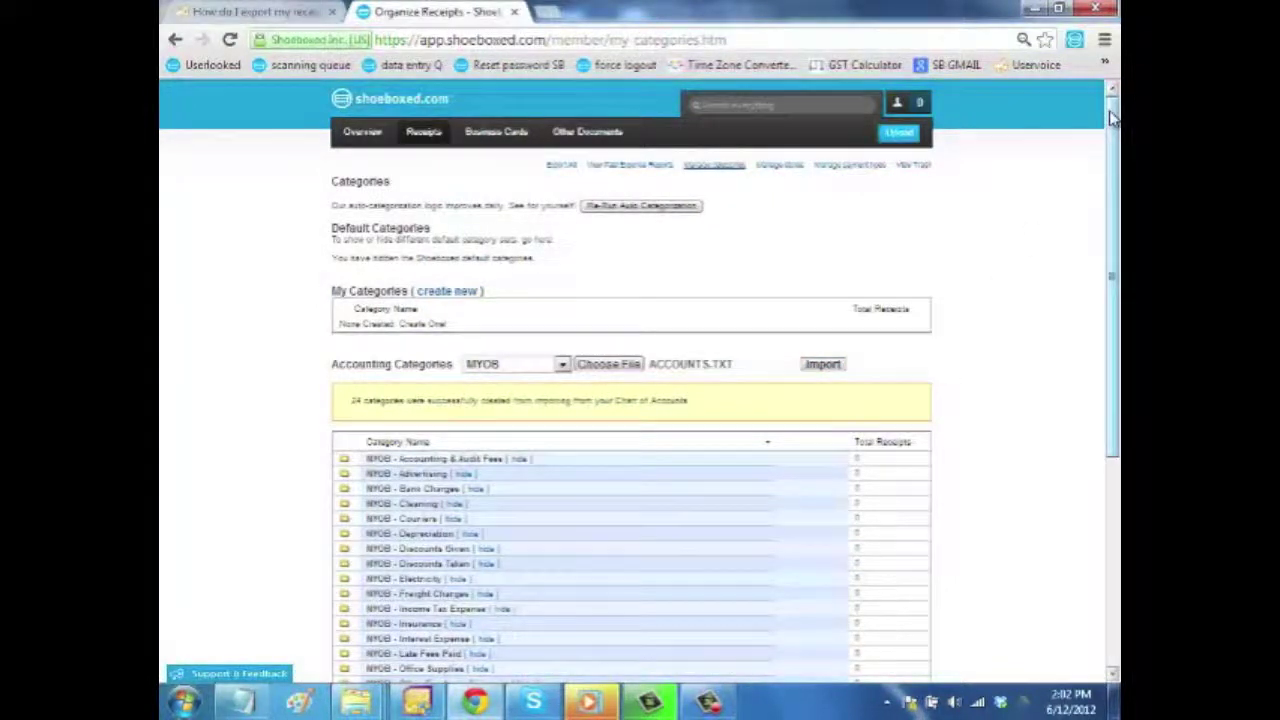
drag(1113, 118, 1118, 235)
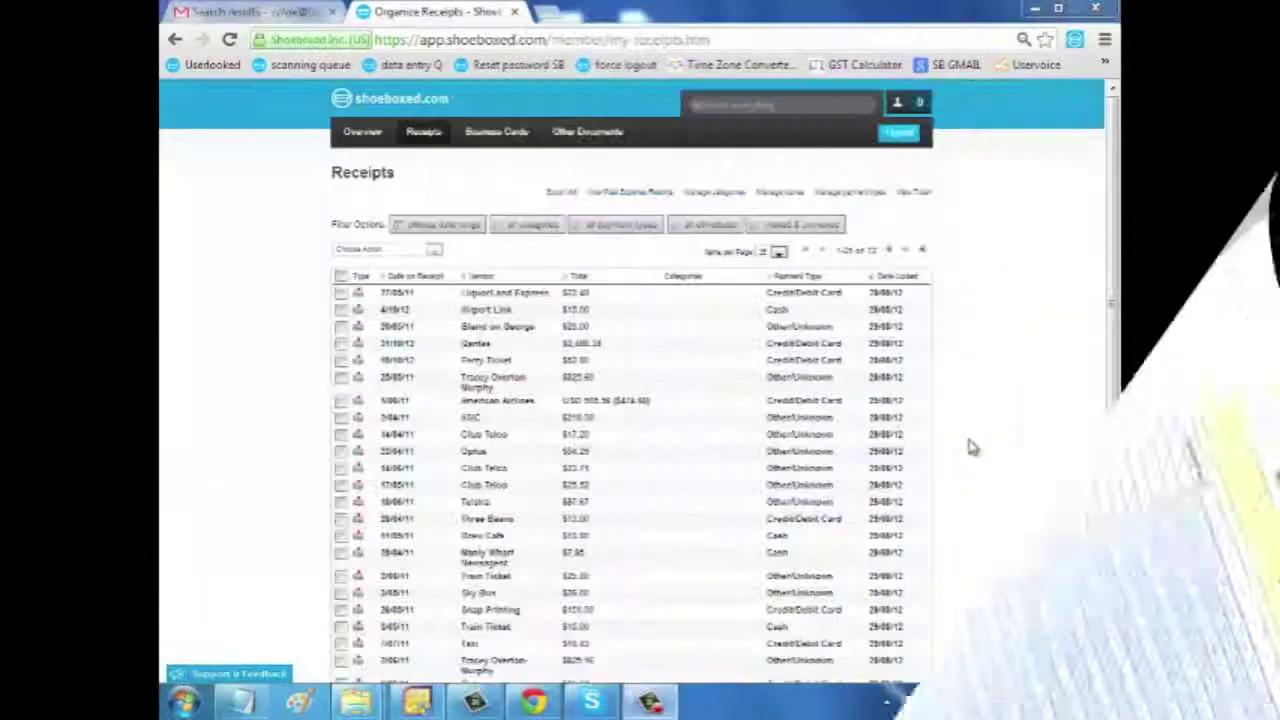
- Add the Airport Link, Qantas and Ferry Ticket receipts to MYOB - Travel & Entertainment, applying it to existing and future Airport Link receipts
click(341, 310)
click(341, 343)
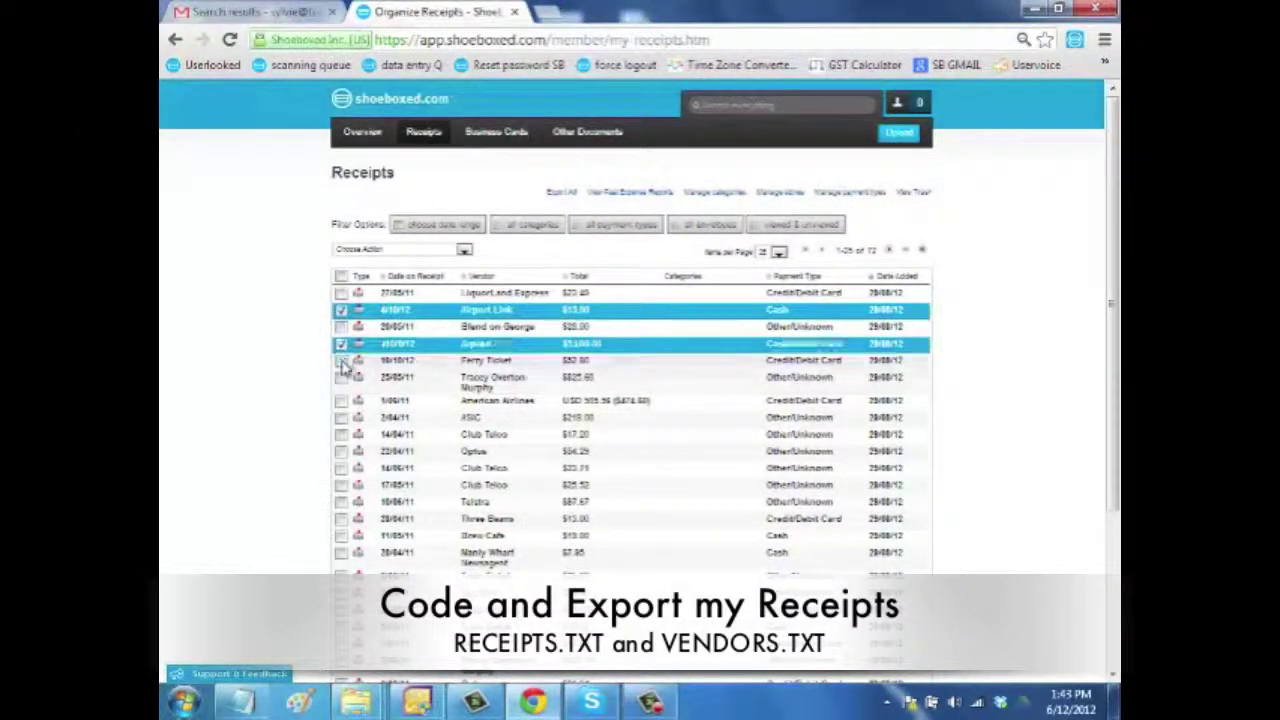
click(341, 360)
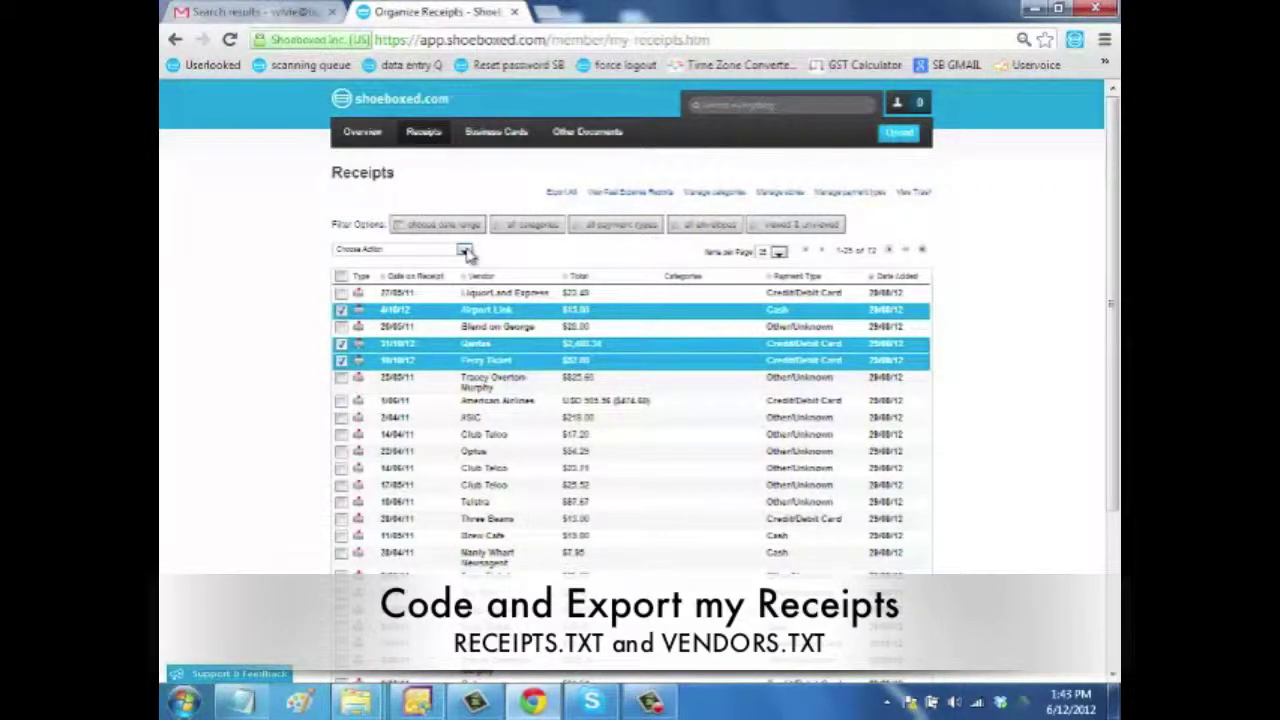
click(464, 251)
drag(462, 290, 478, 401)
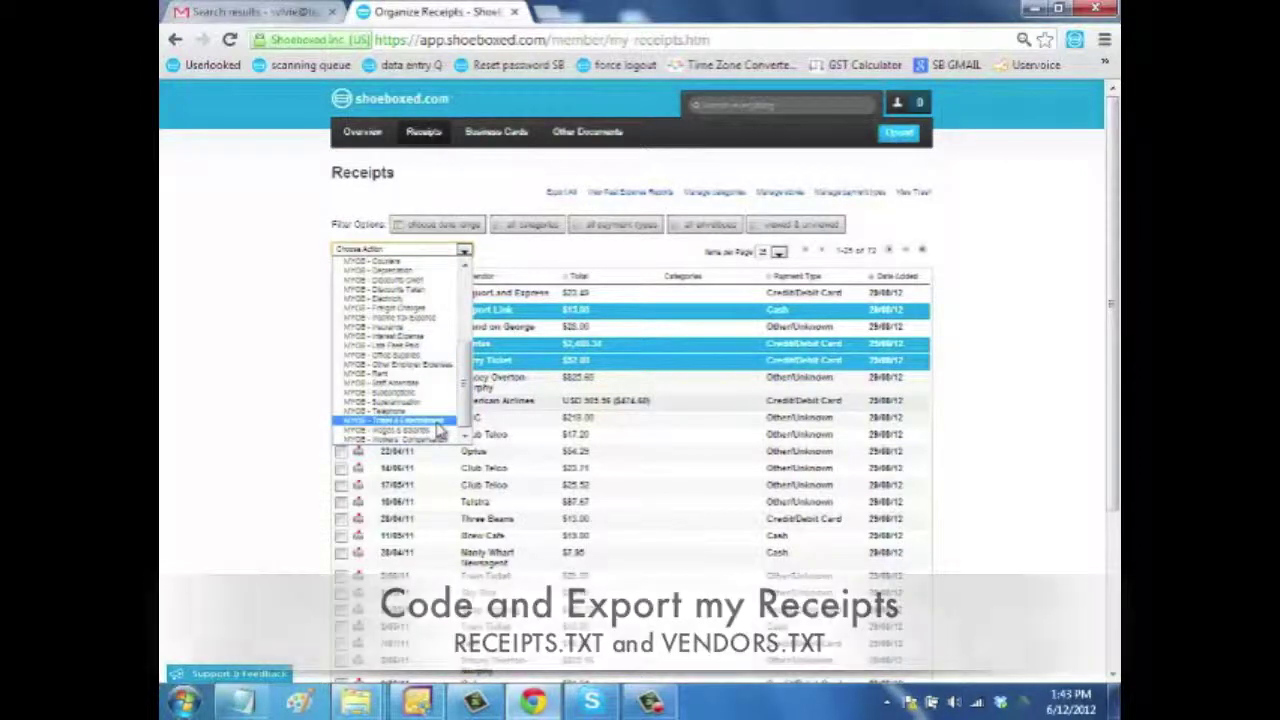
click(400, 421)
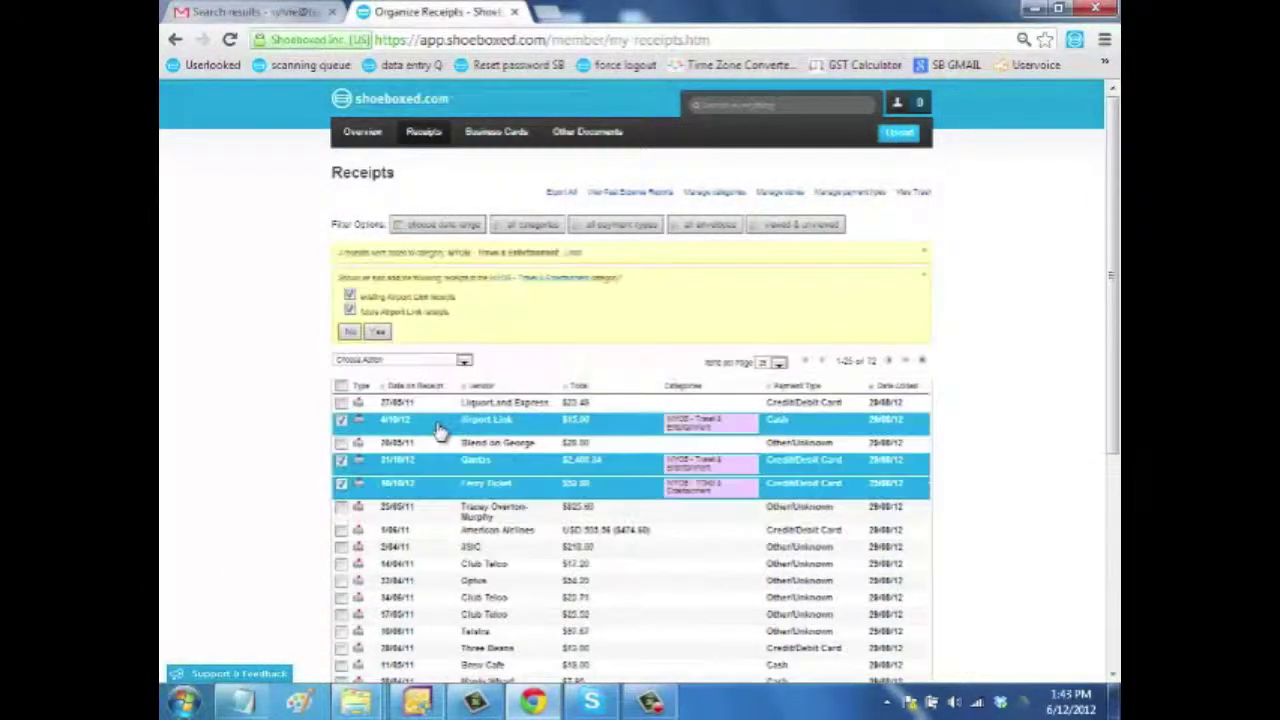
click(382, 332)
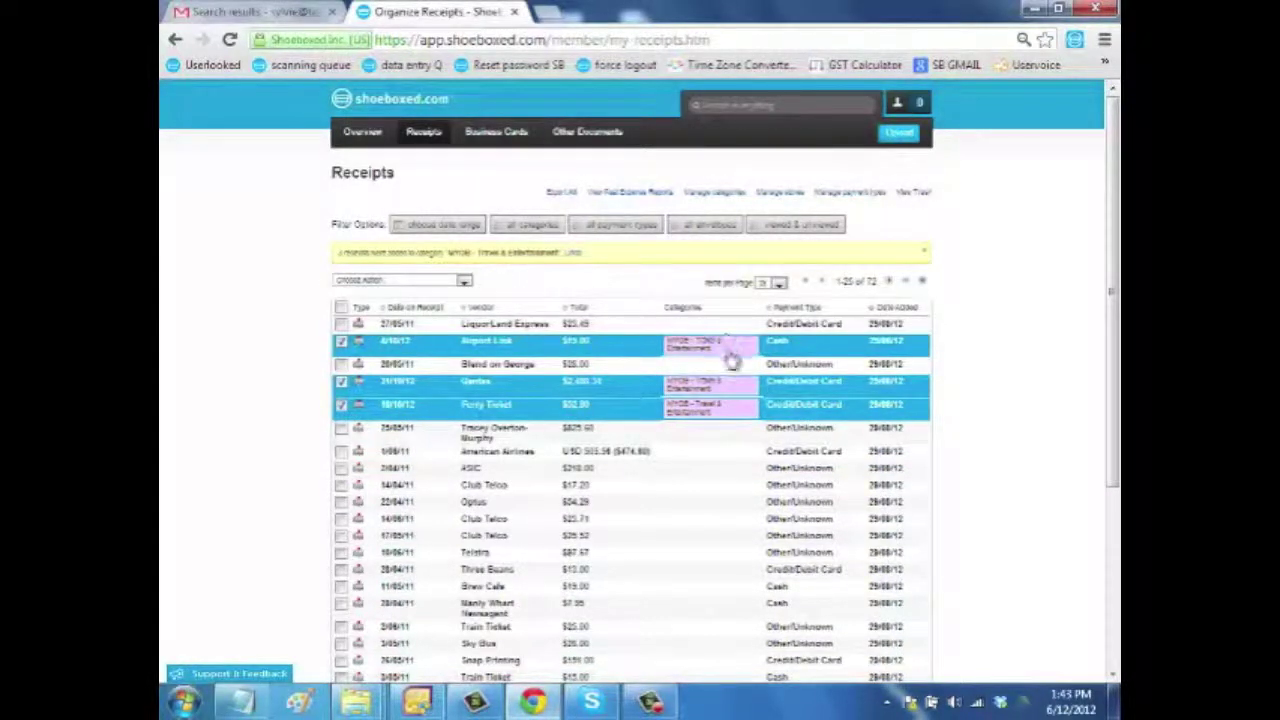
- Export the selected receipts to a MYOB file with the DD/MM/YYYY date format, checking the GST warning during verification before finishing
click(465, 283)
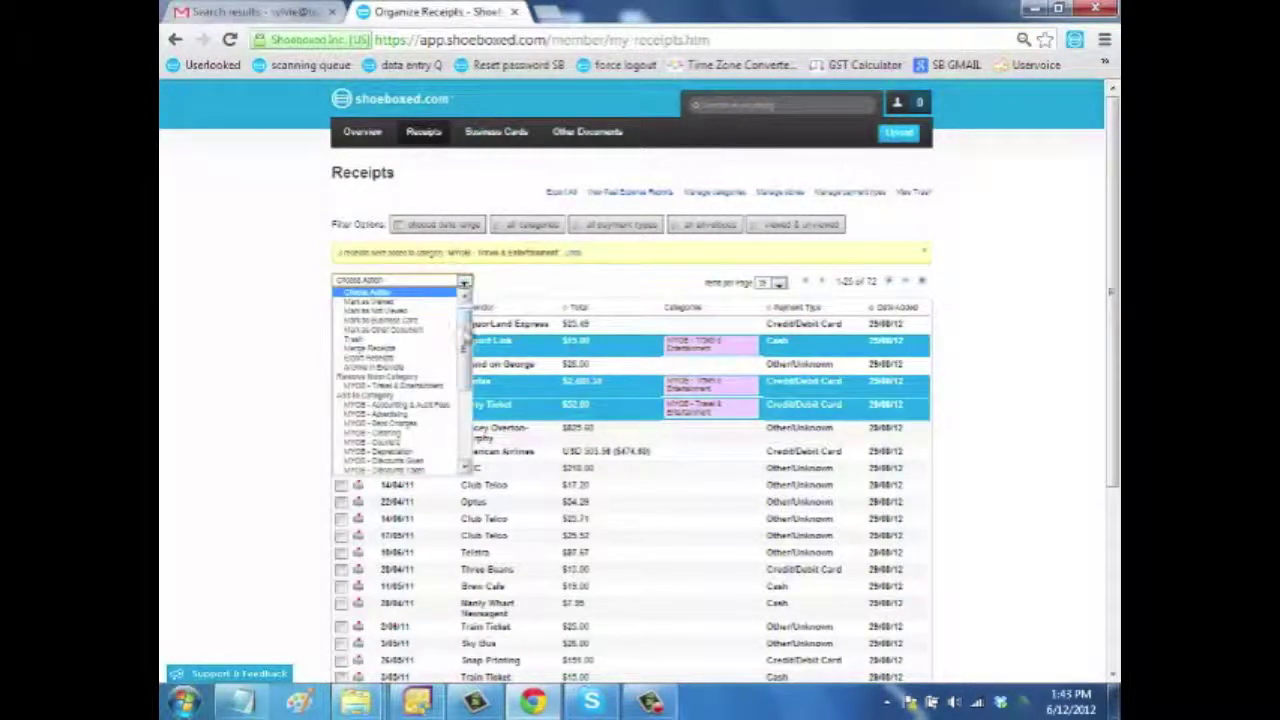
click(411, 360)
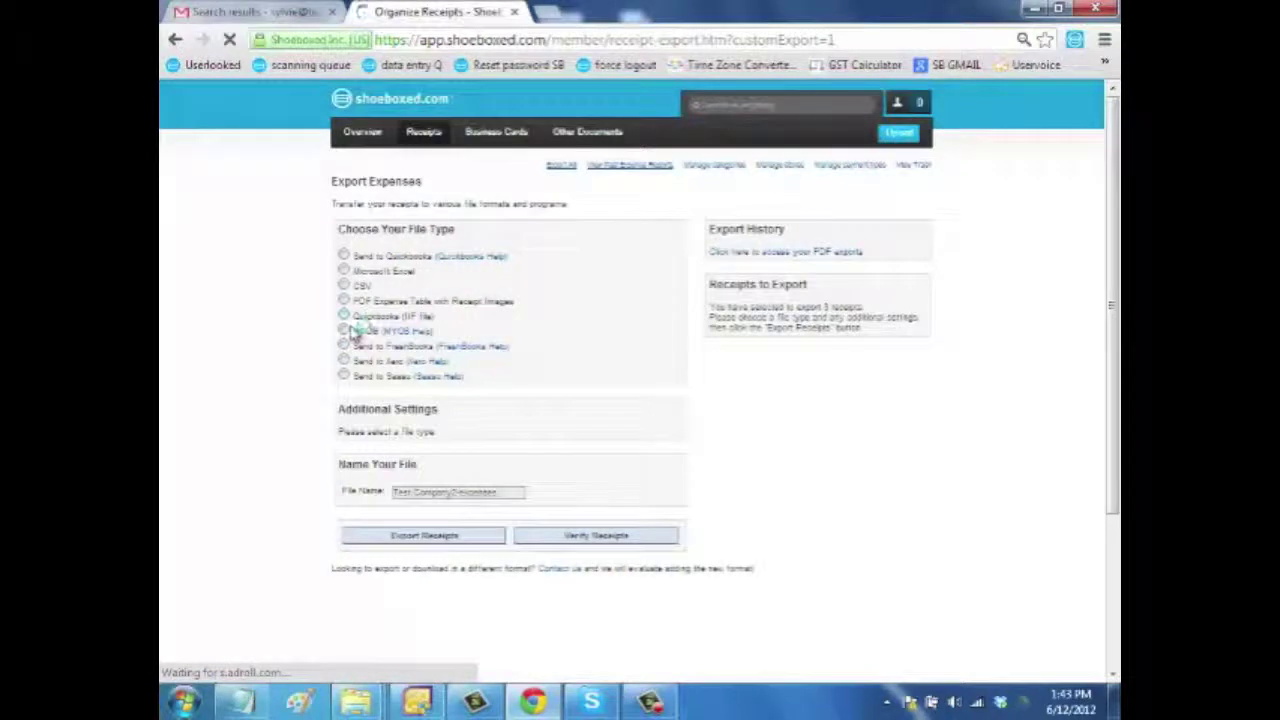
click(344, 331)
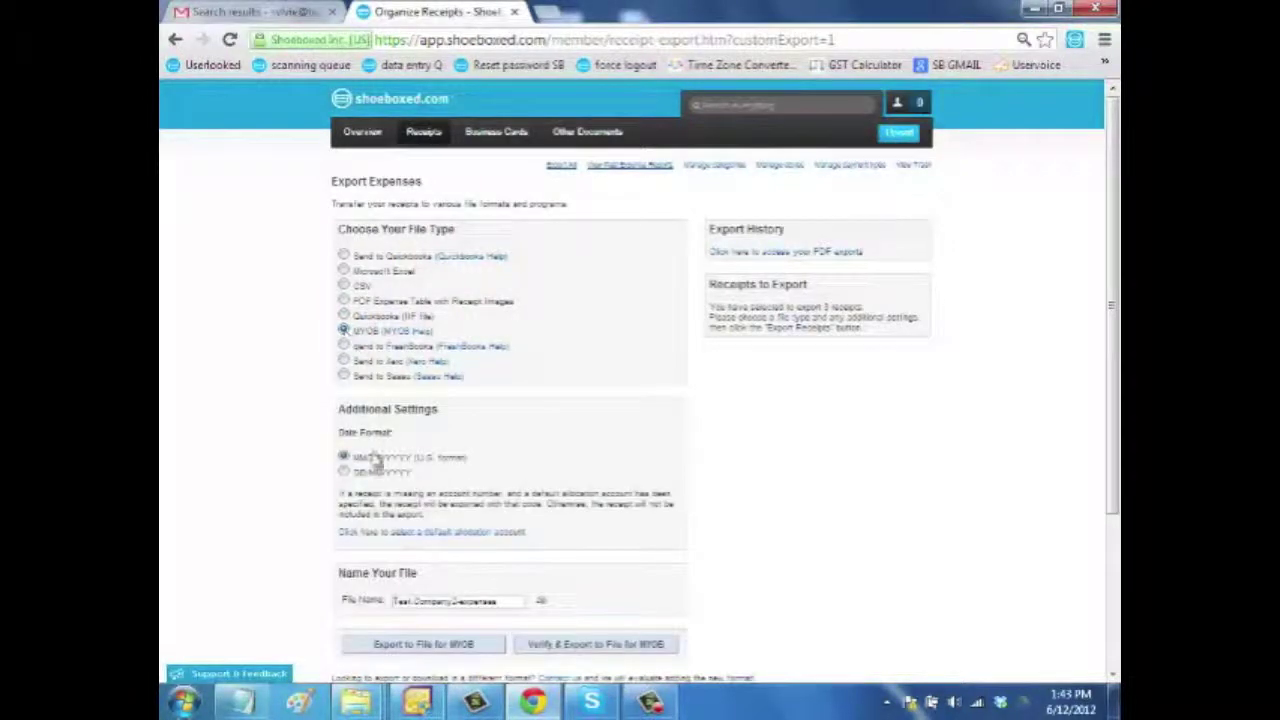
scroll(575, 512, down, 2)
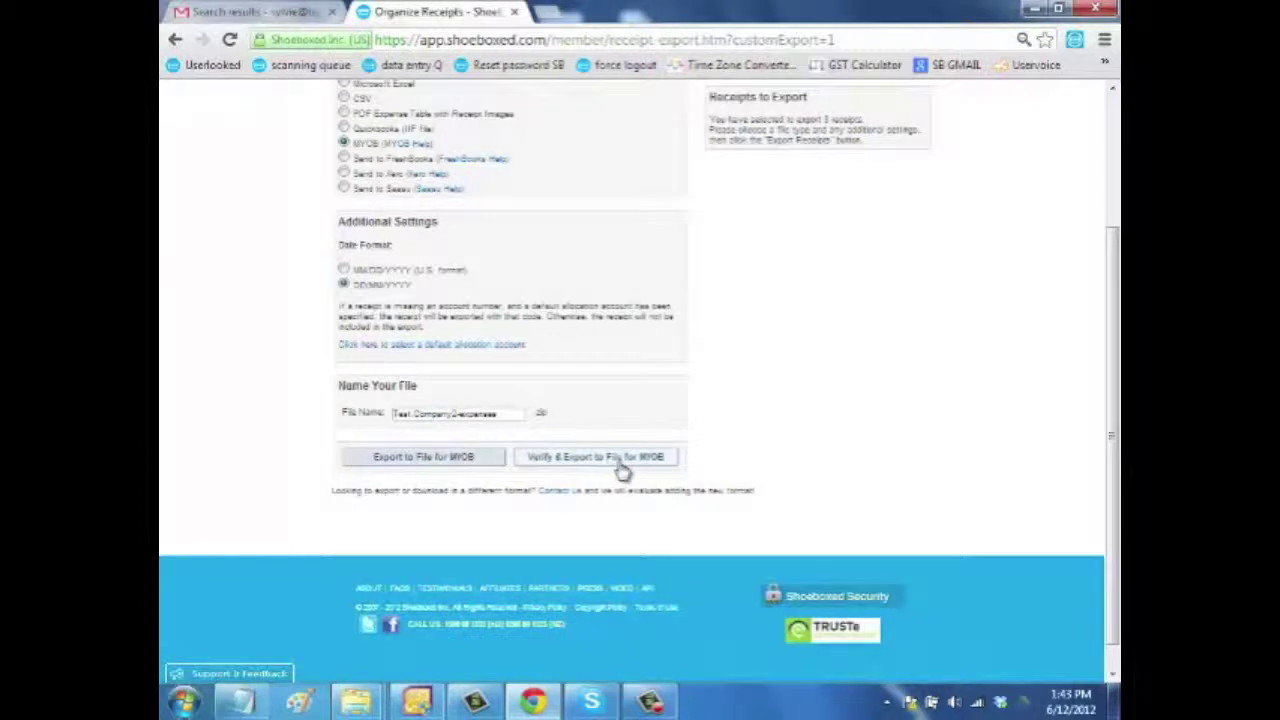
click(619, 460)
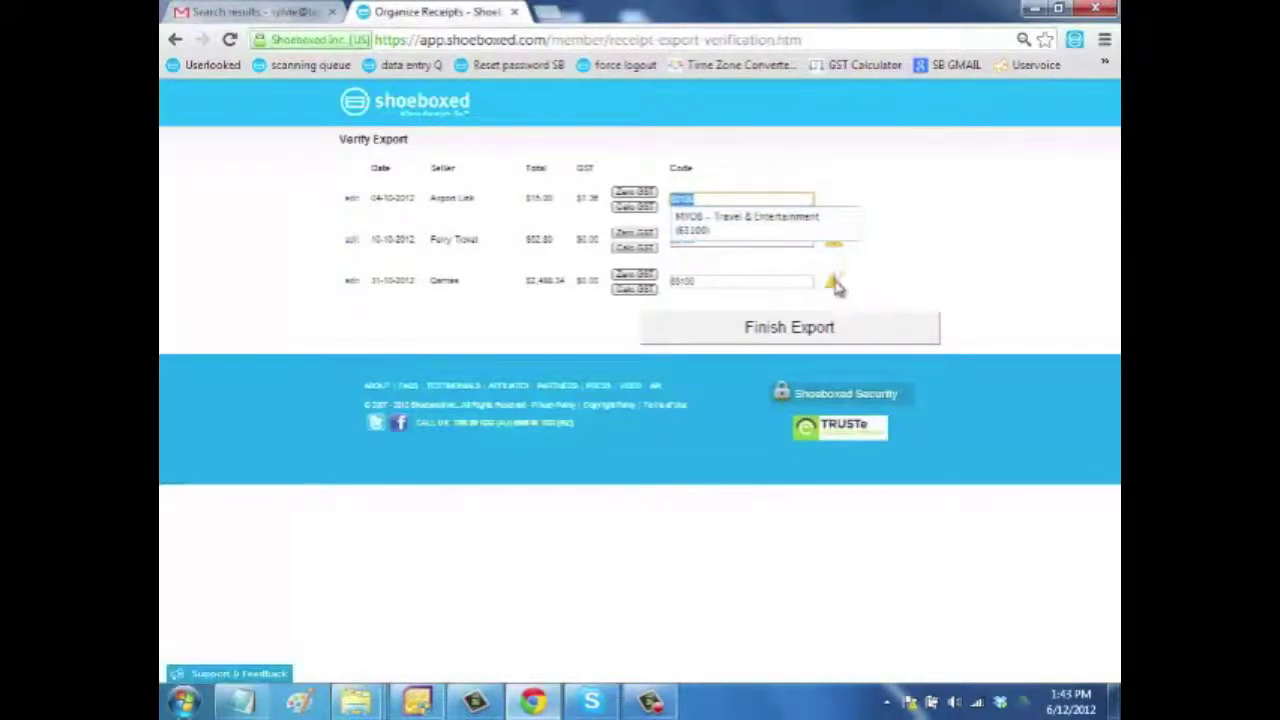
mouse_move(836, 286)
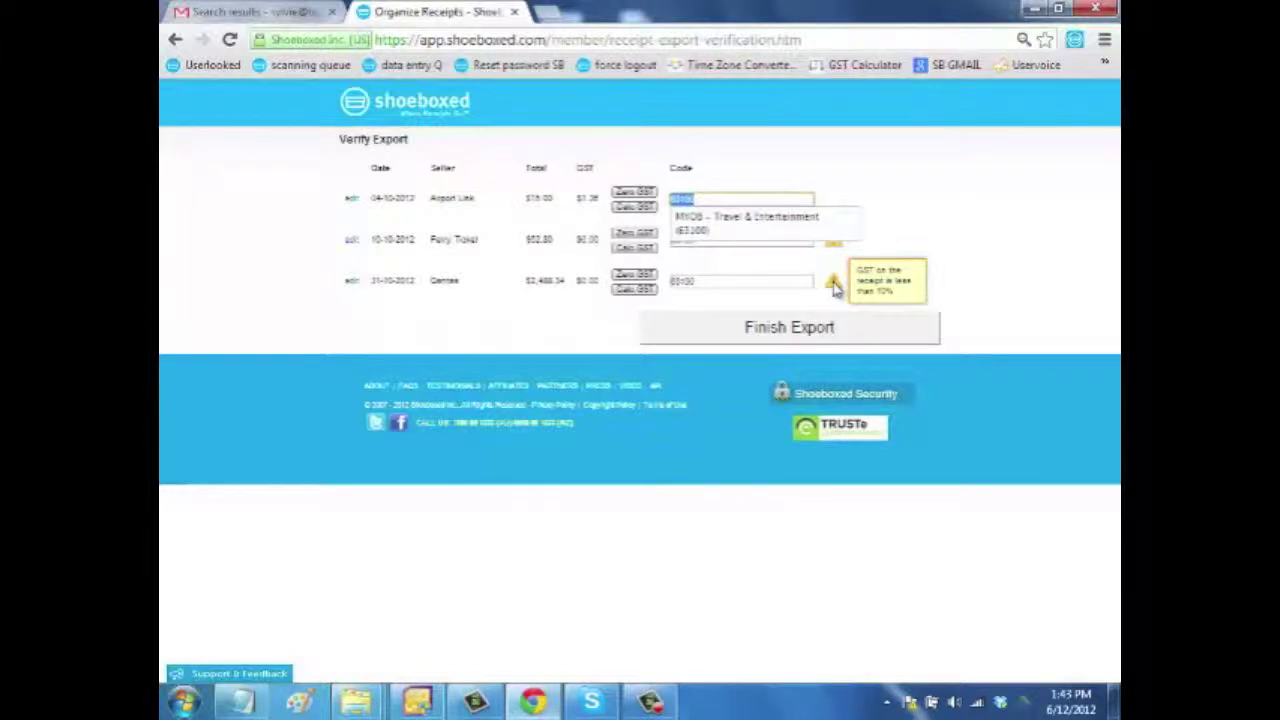
click(786, 332)
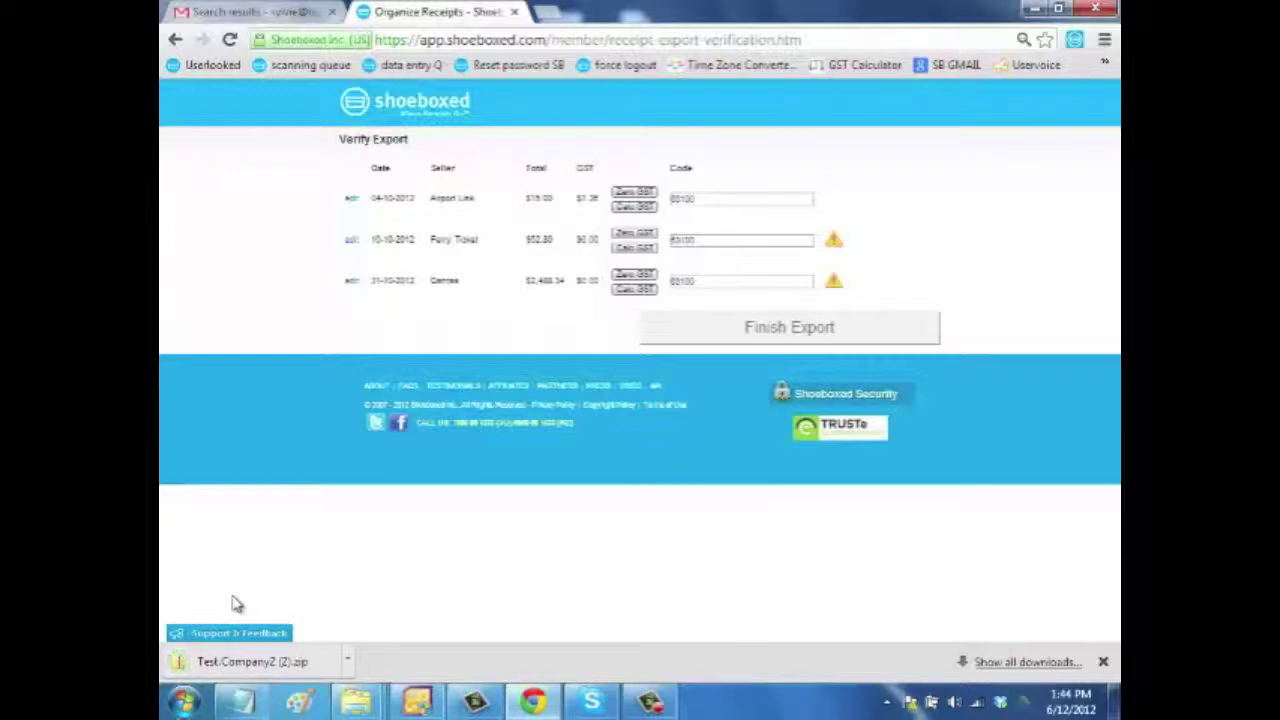
- Copy README.txt, receipts.txt and vendors.txt from the downloaded Test.Company2 (2).zip to the Desktop, and close the folder window
click(251, 662)
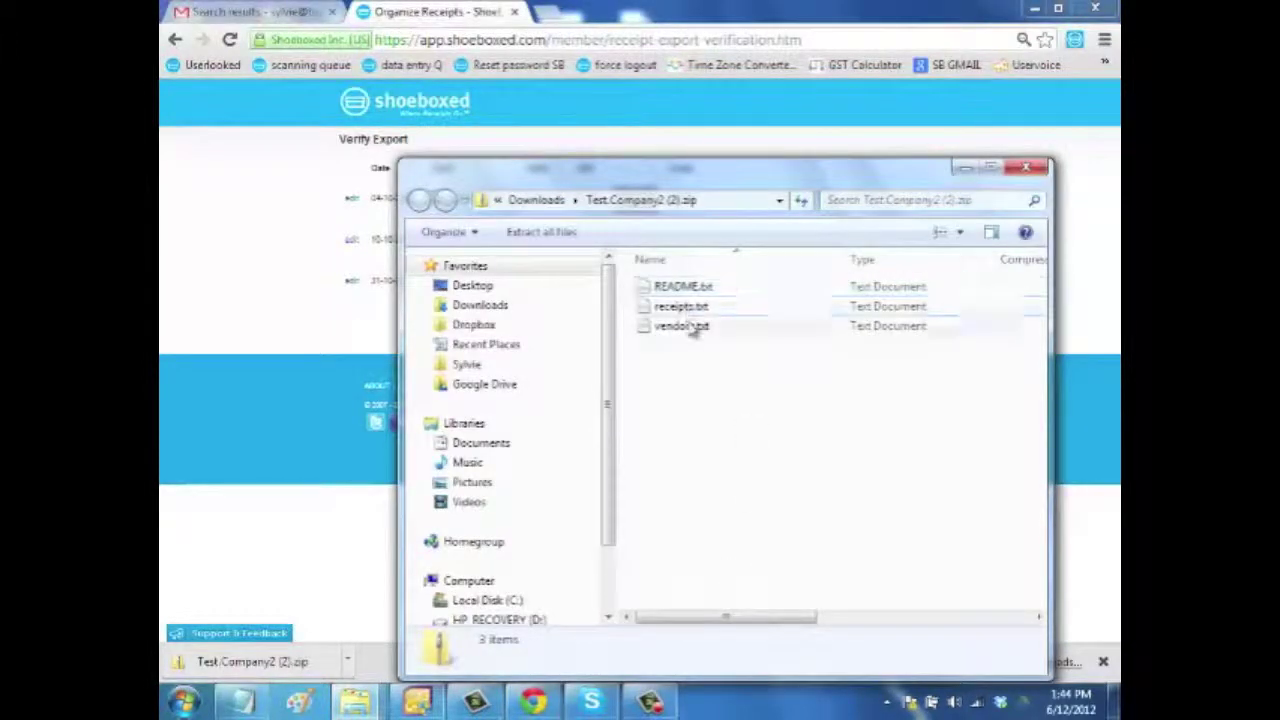
drag(717, 346, 657, 252)
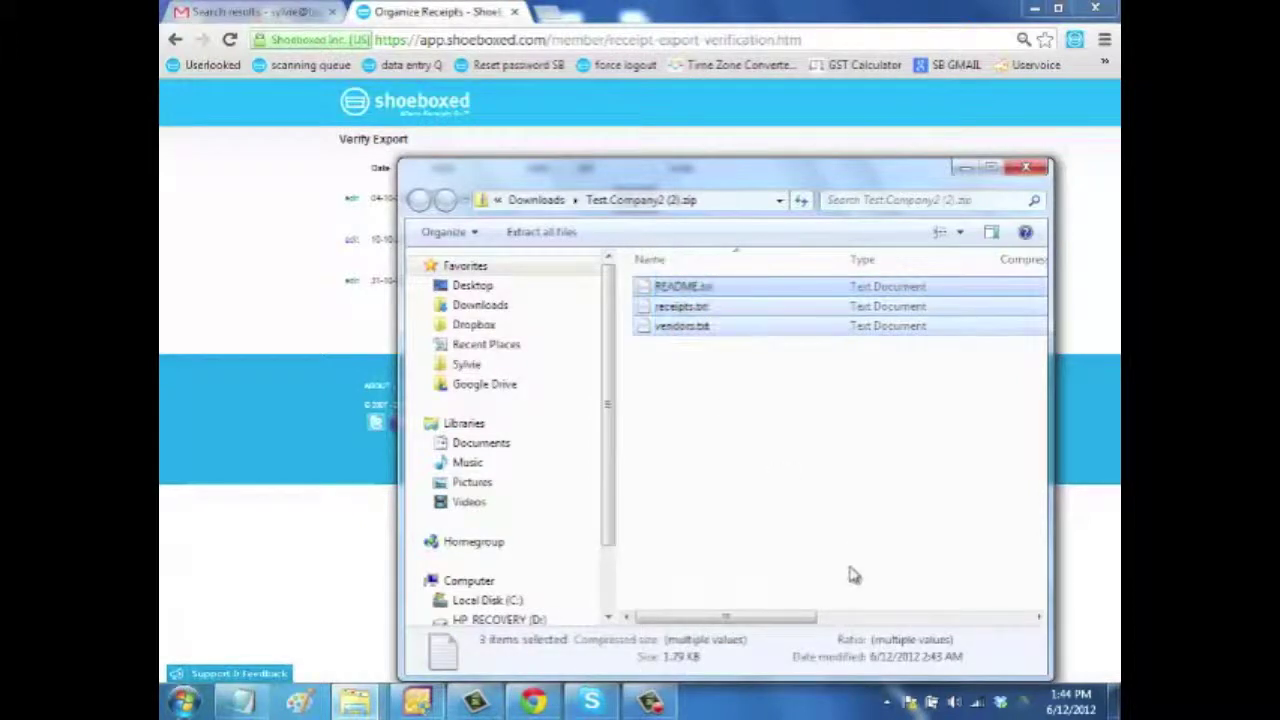
click(497, 289)
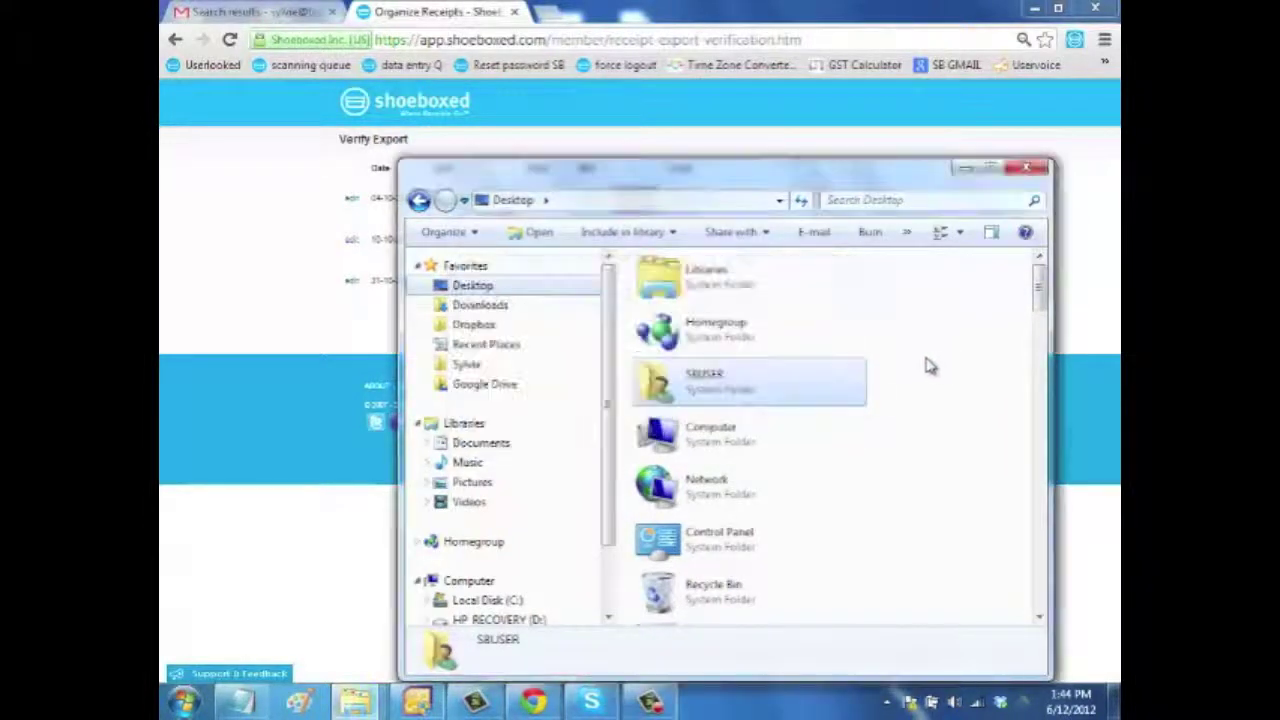
click(1026, 167)
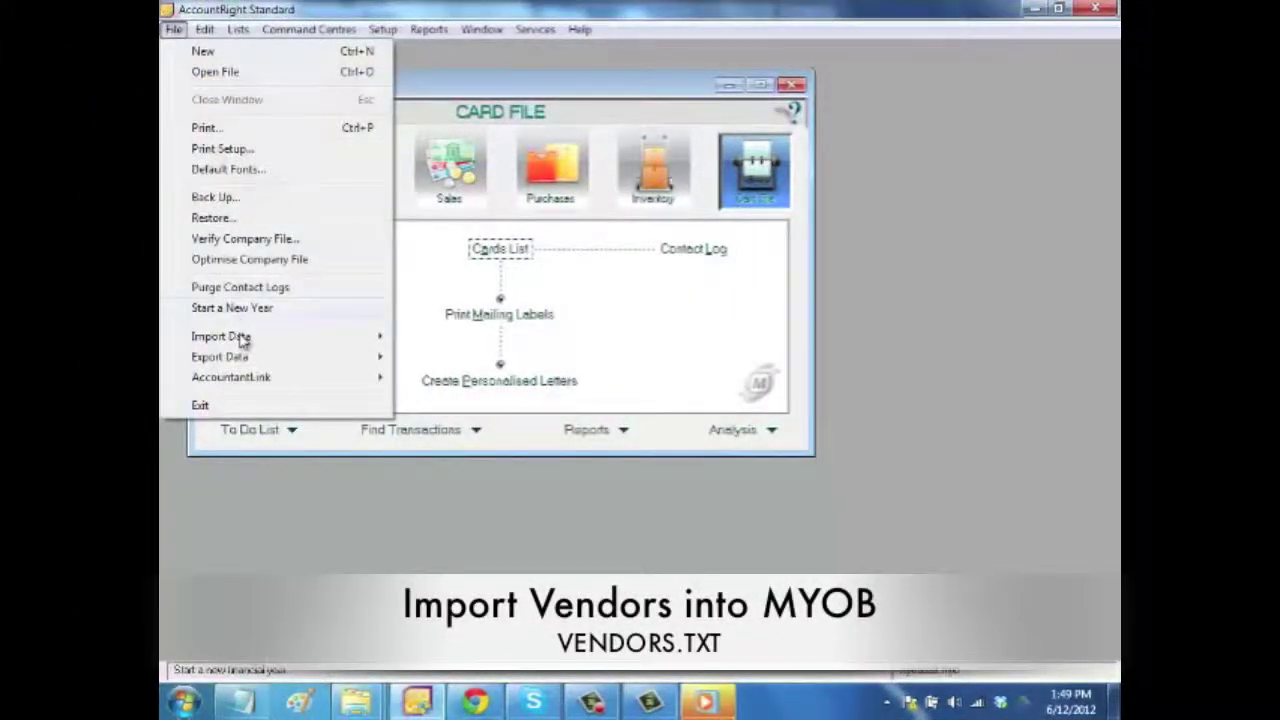
- Start a Supplier Cards import in tab-delimited format with a header record, loading vendors.txt from the Desktop
mouse_move(243, 342)
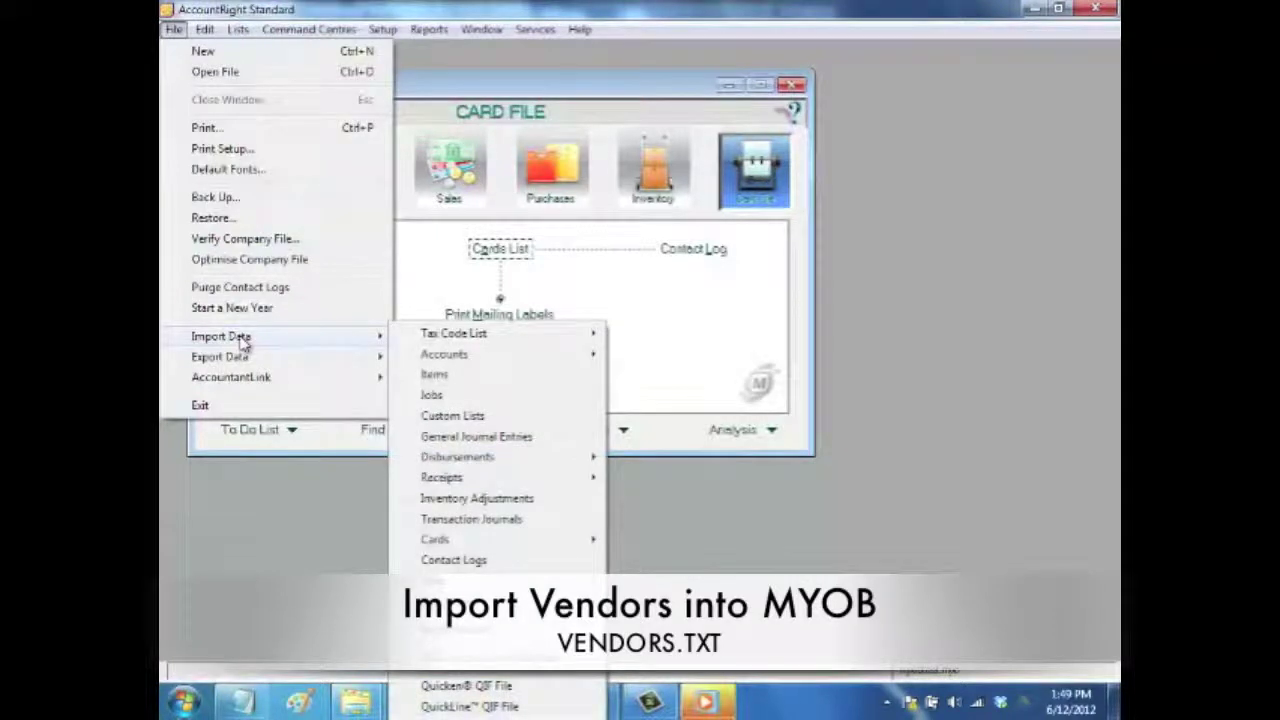
mouse_move(489, 550)
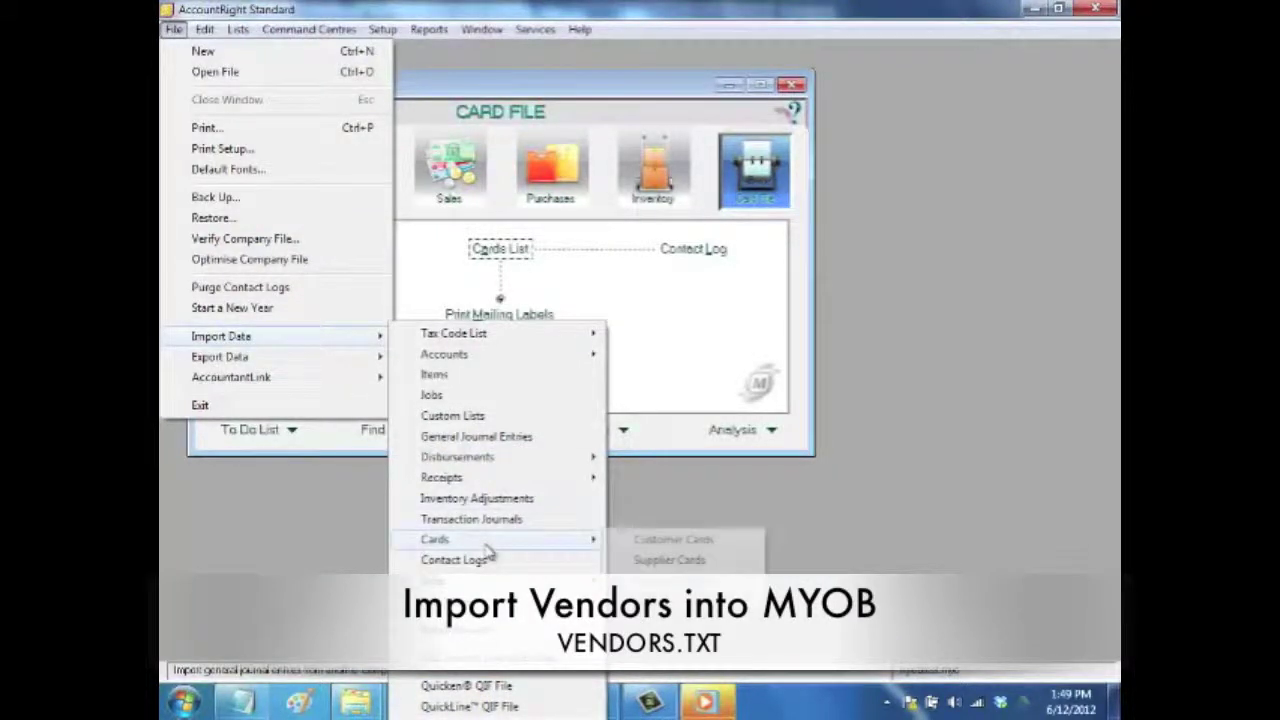
click(670, 560)
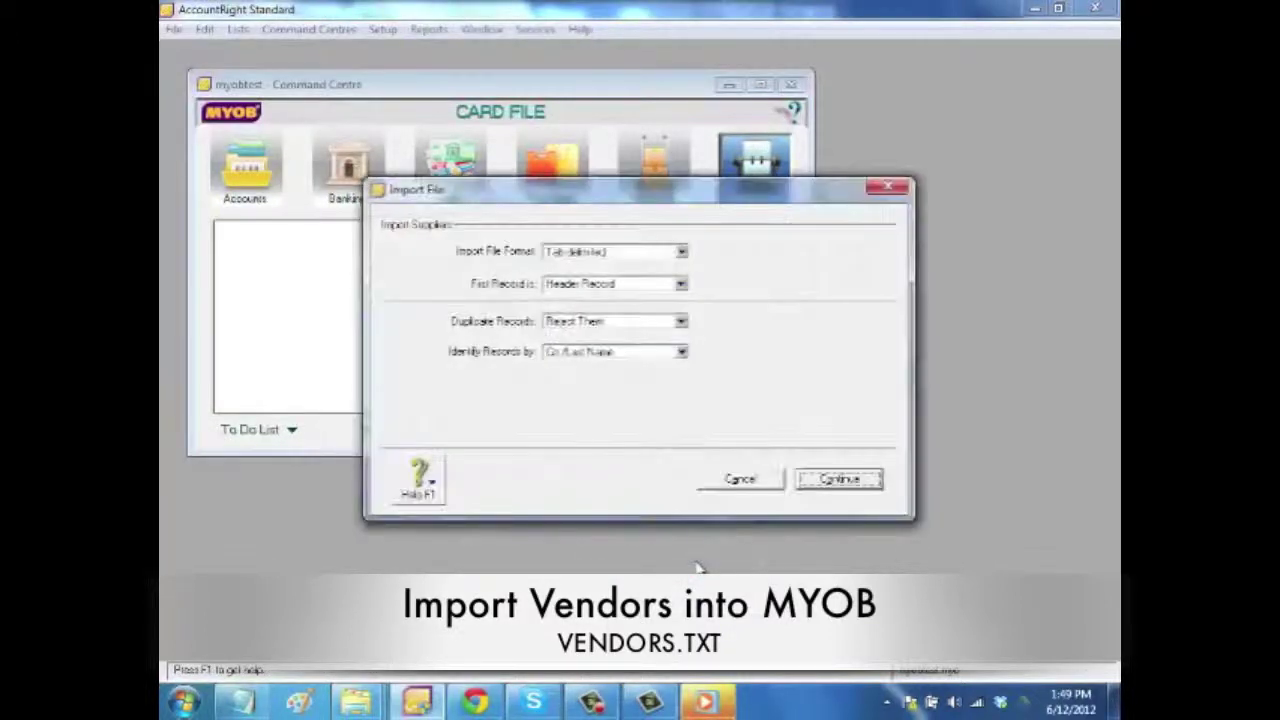
click(845, 480)
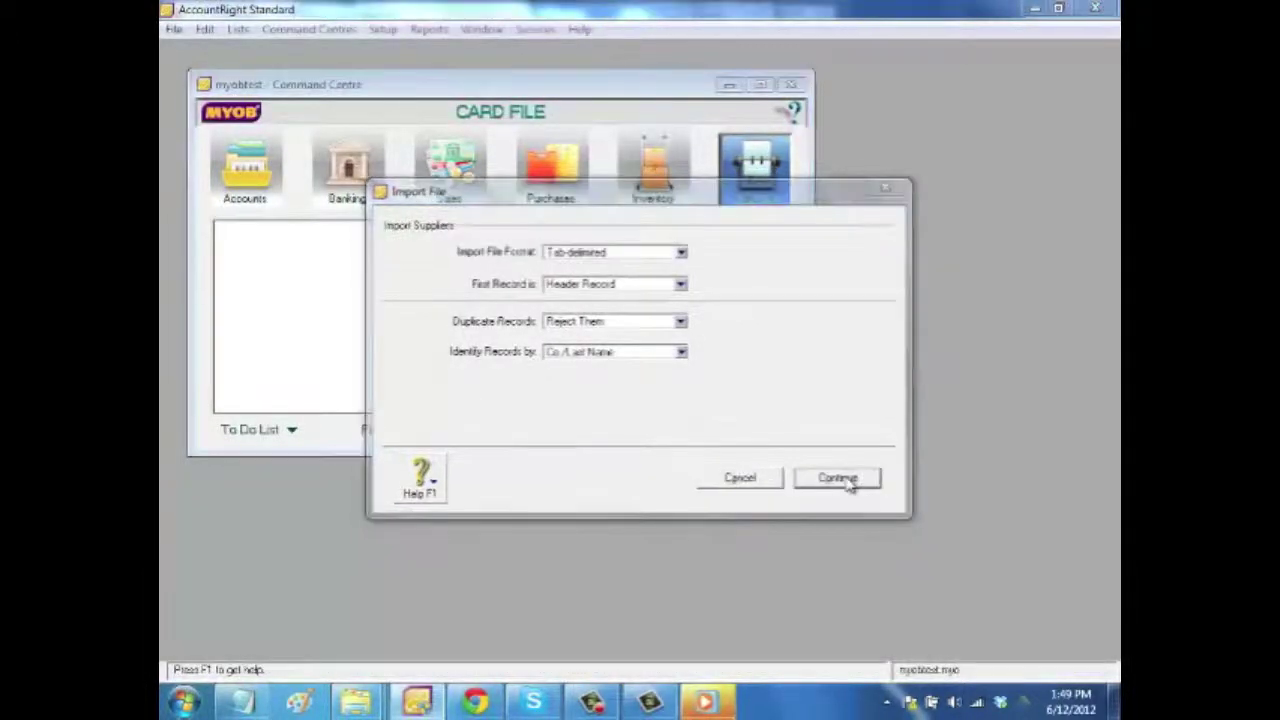
text(v)
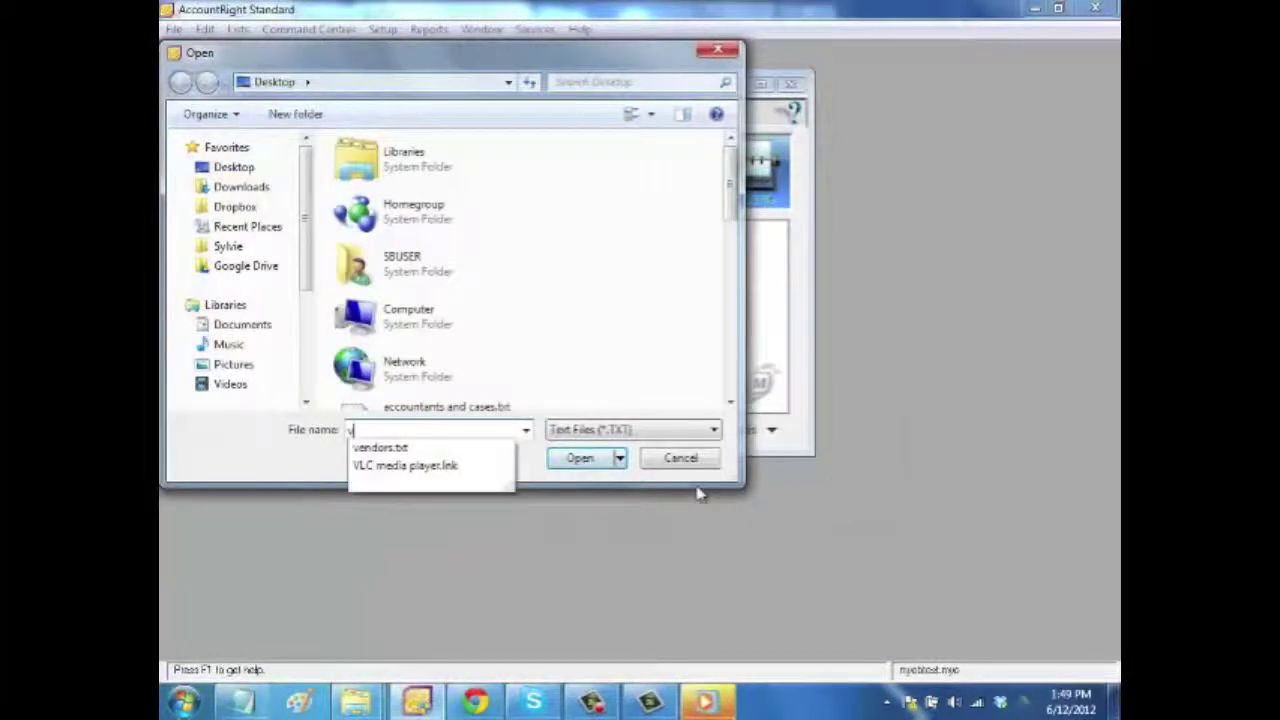
click(583, 460)
click(585, 462)
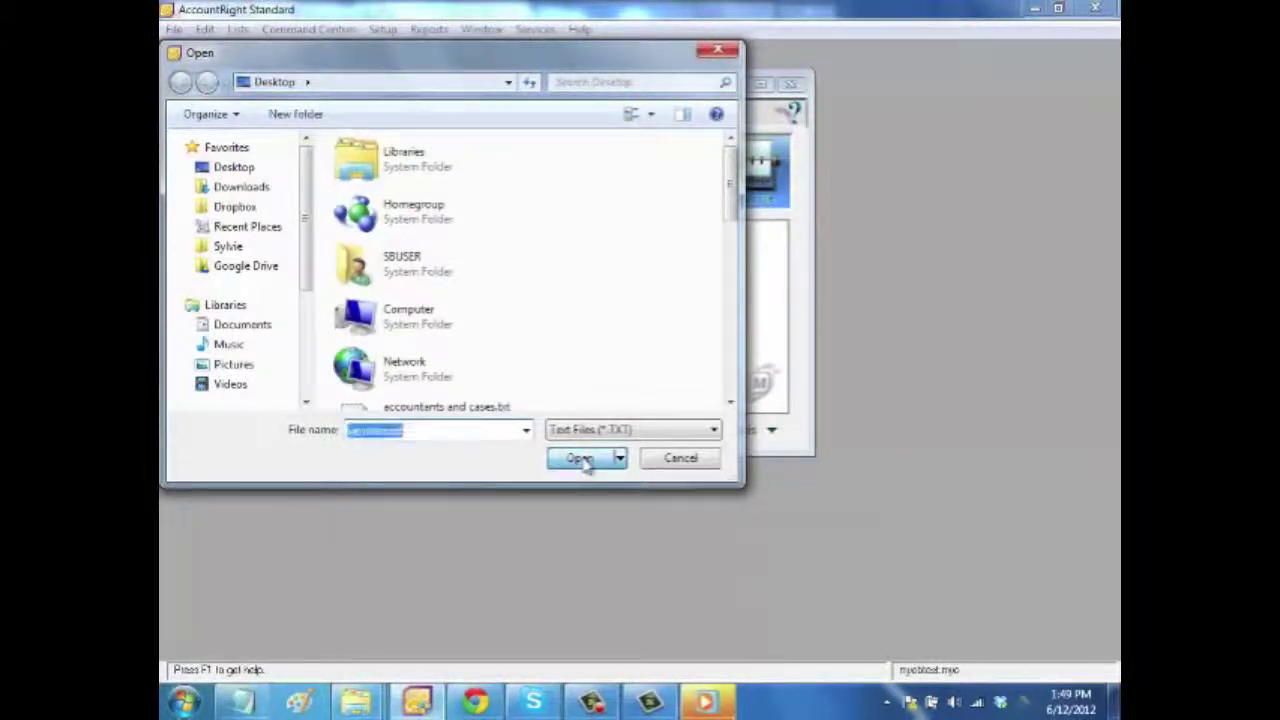
- Match the Co./Last Name import field to its AccountRight counterpart and import the supplier records
click(414, 279)
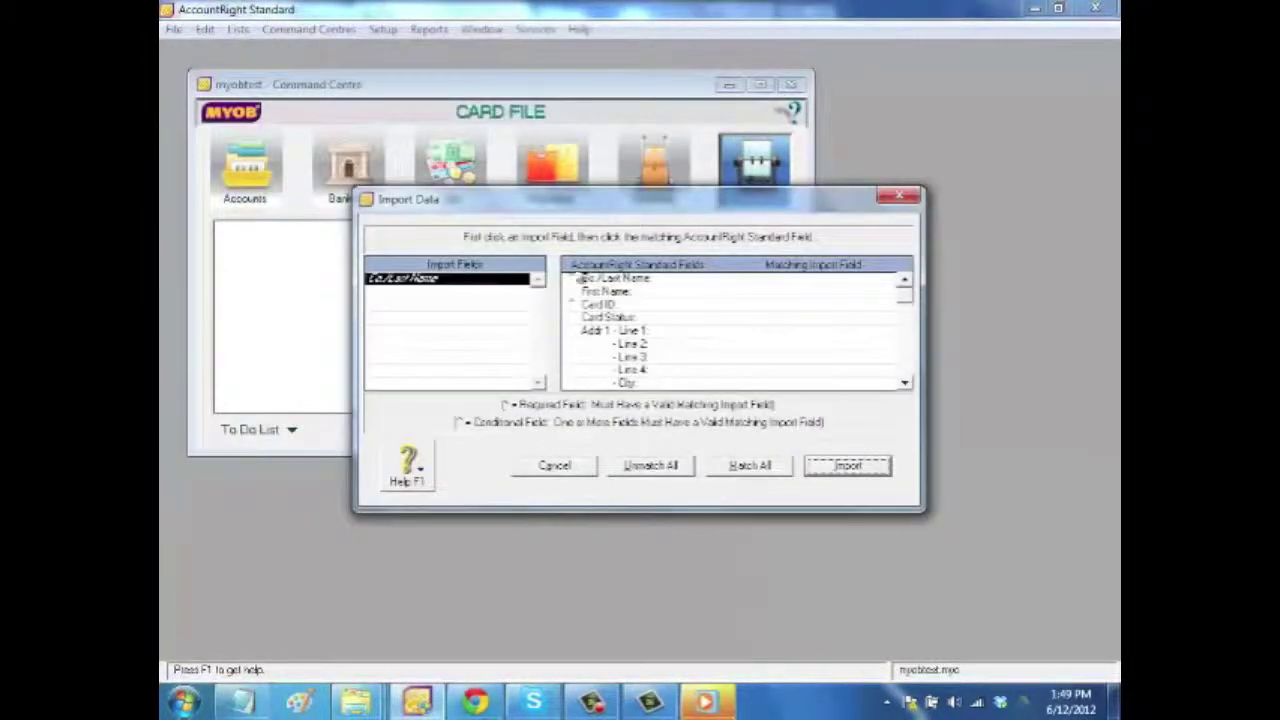
click(627, 280)
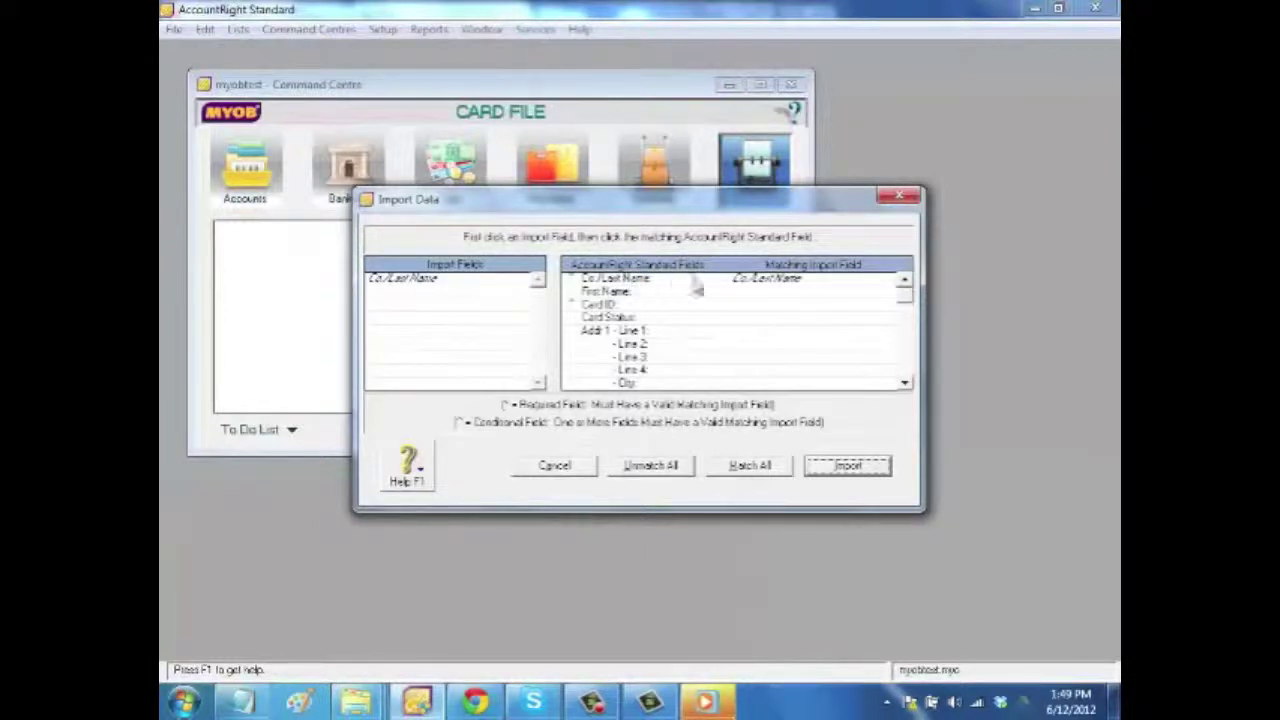
click(858, 468)
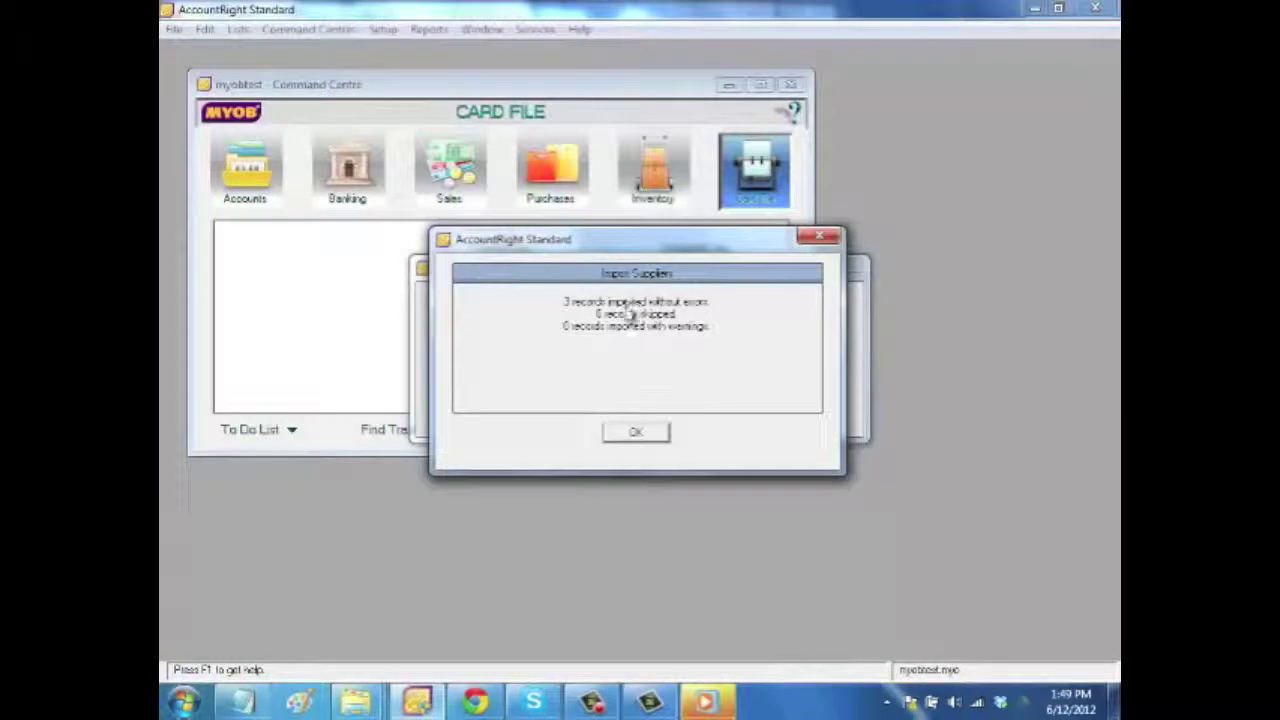
click(663, 437)
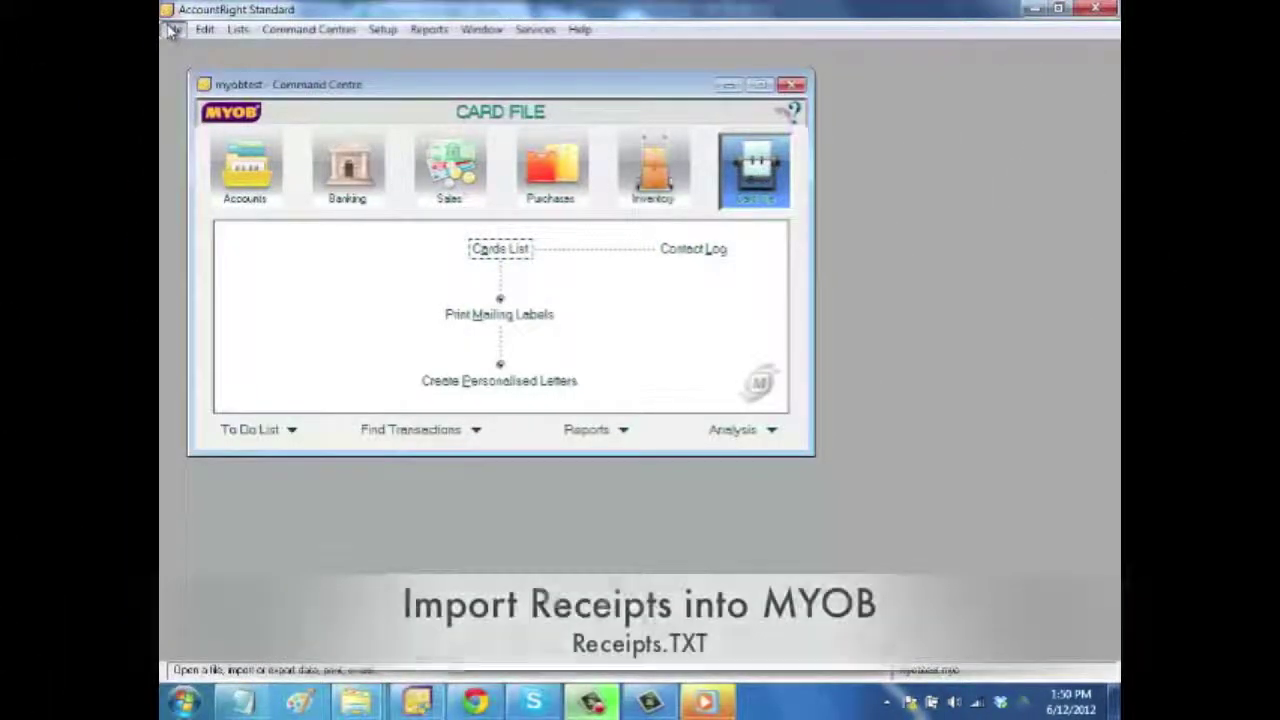
- Start a Miscellaneous Purchases import in tab-delimited format with a header record, loading receipts.txt from the Desktop
click(175, 30)
mouse_move(242, 338)
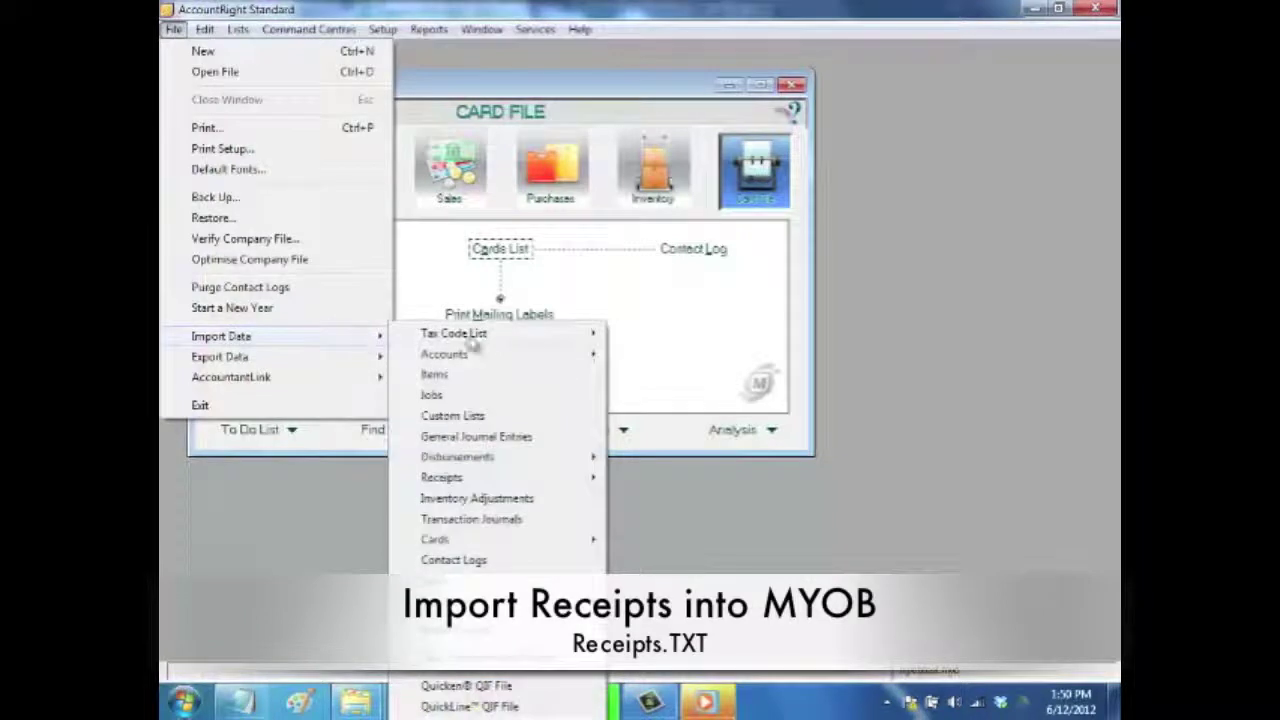
mouse_move(438, 355)
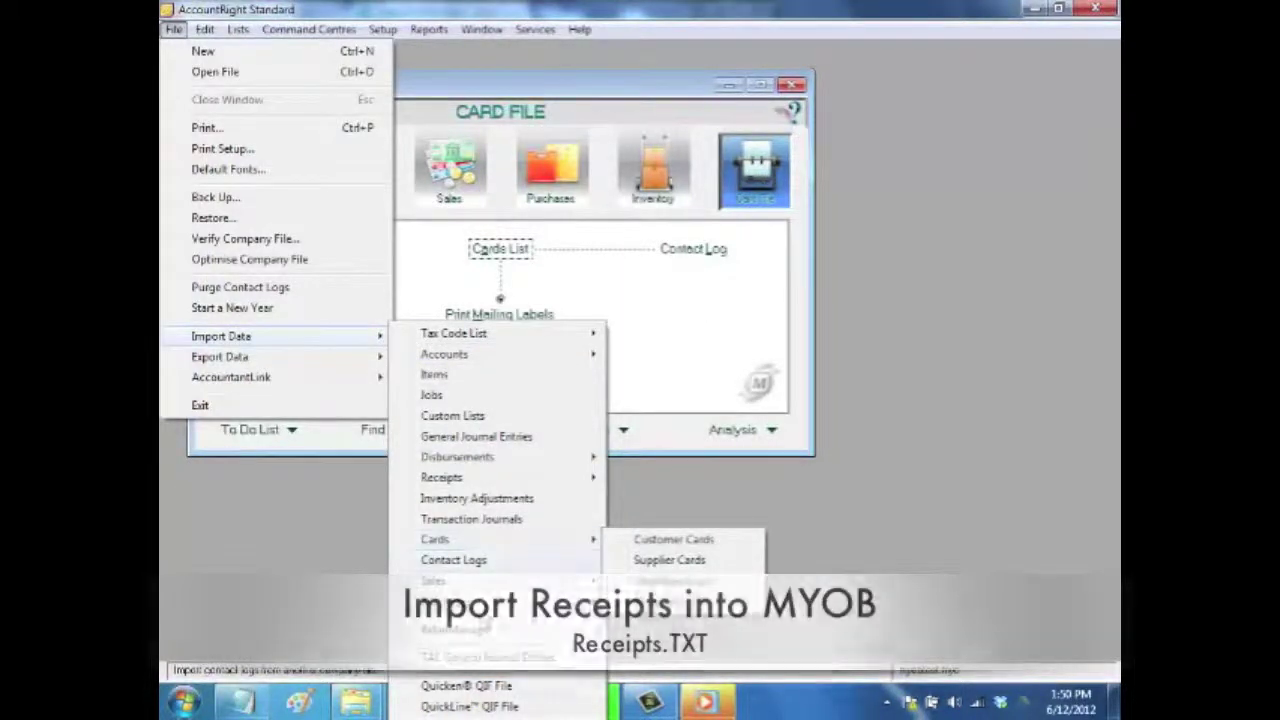
mouse_move(488, 606)
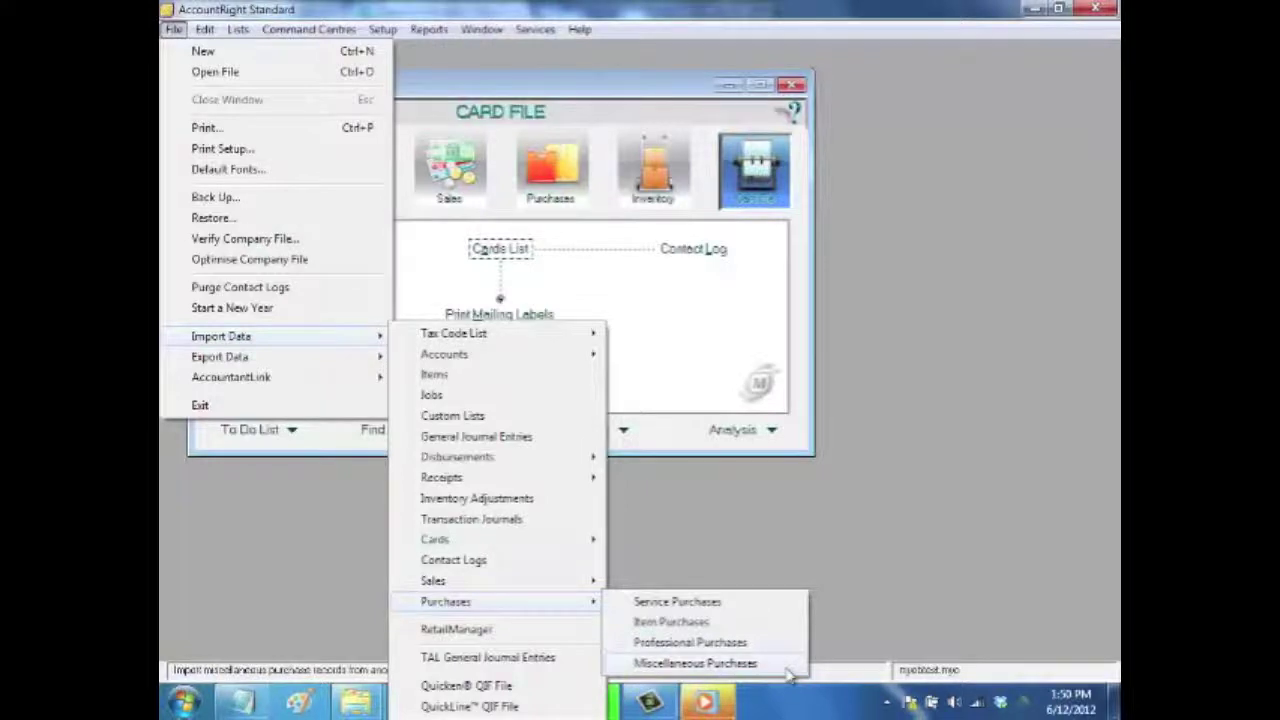
click(740, 664)
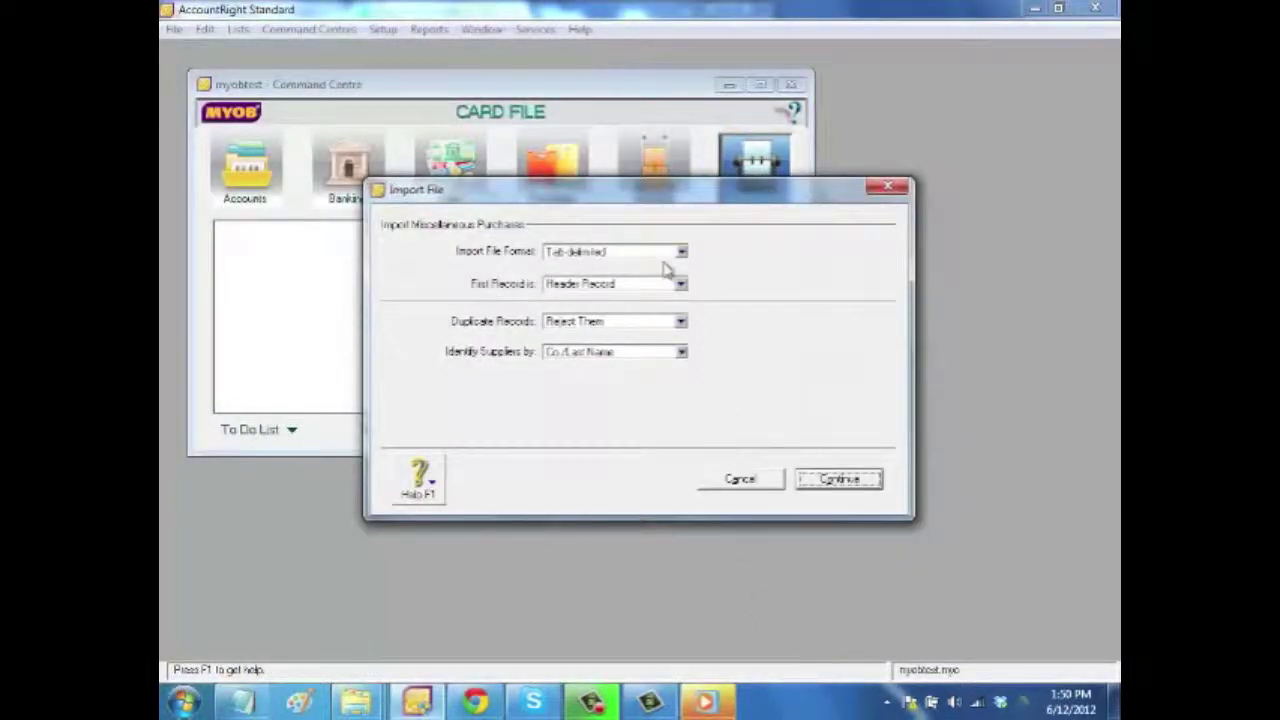
click(852, 482)
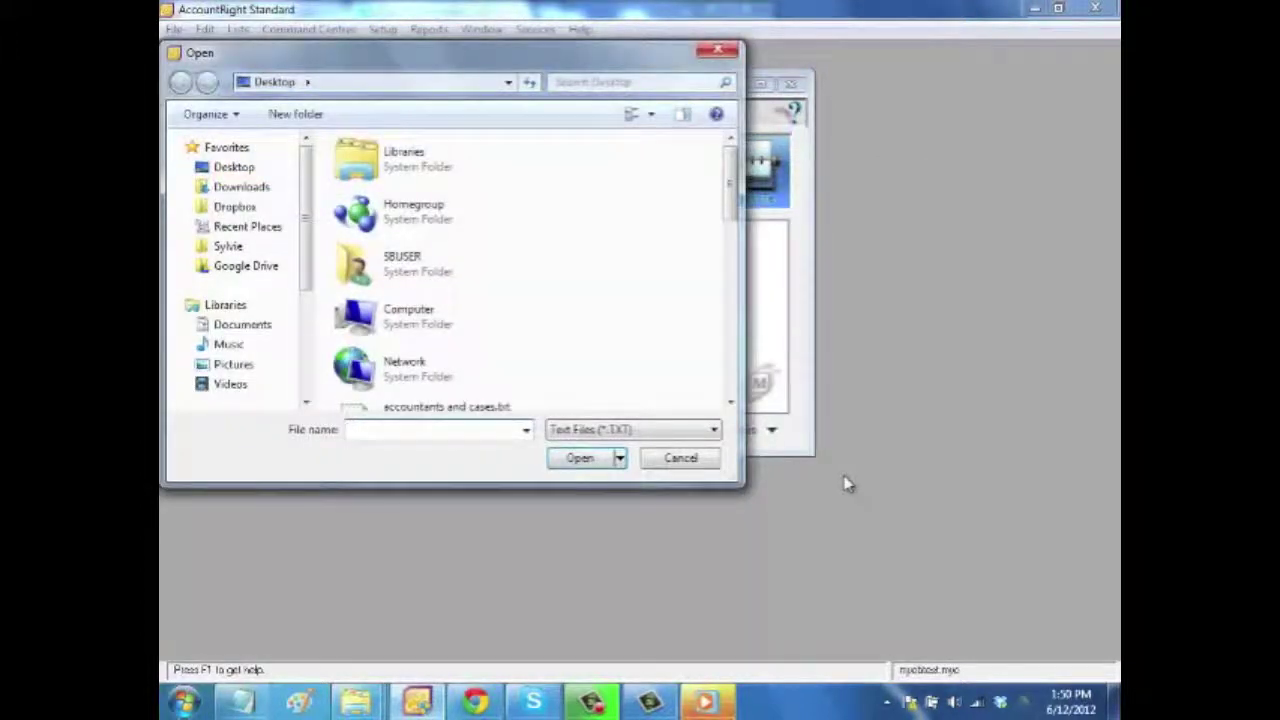
click(526, 429)
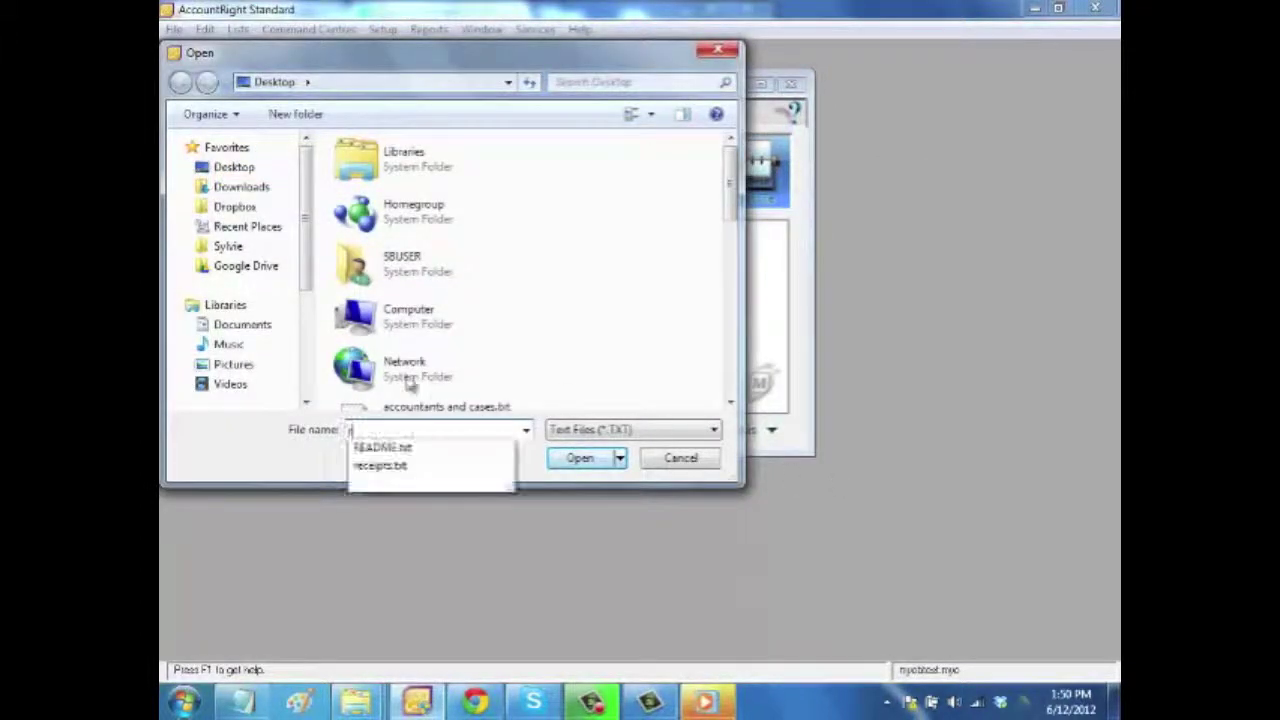
click(484, 465)
click(580, 457)
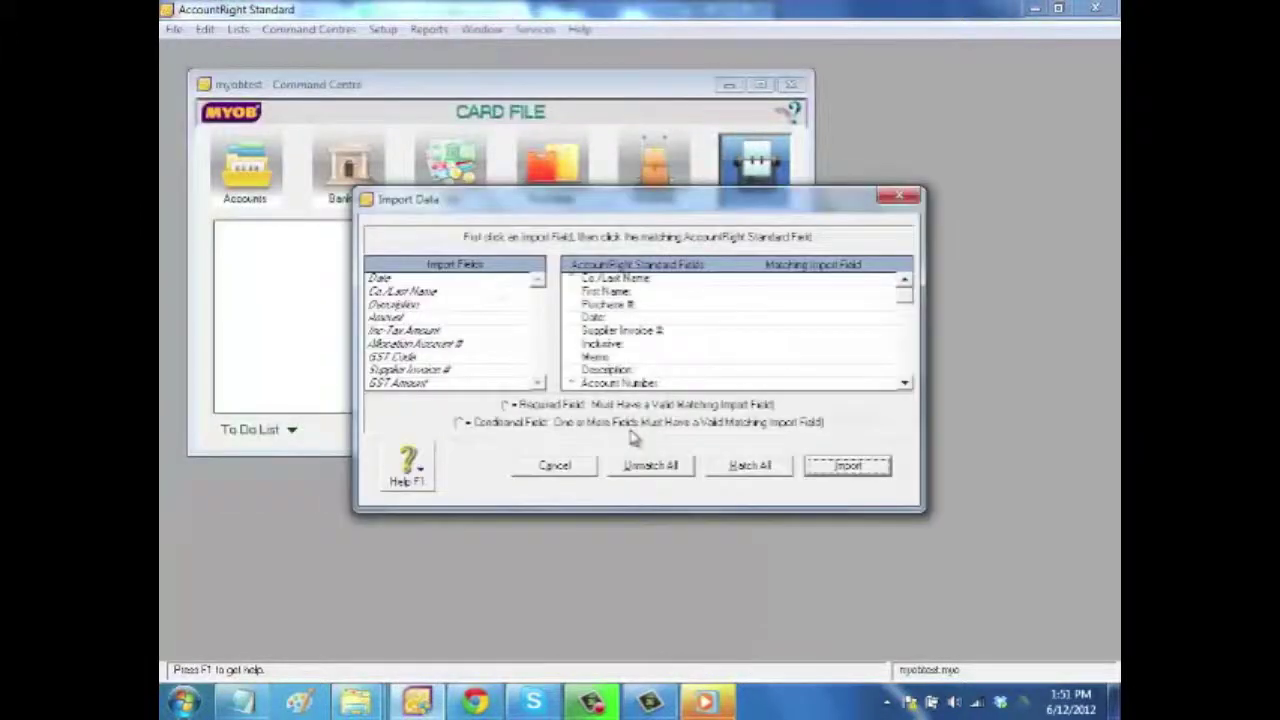
- Match the Date, Co./Last Name, Description and Amount import fields to the AccountRight fields of the same names
click(468, 279)
click(600, 317)
click(440, 291)
click(616, 279)
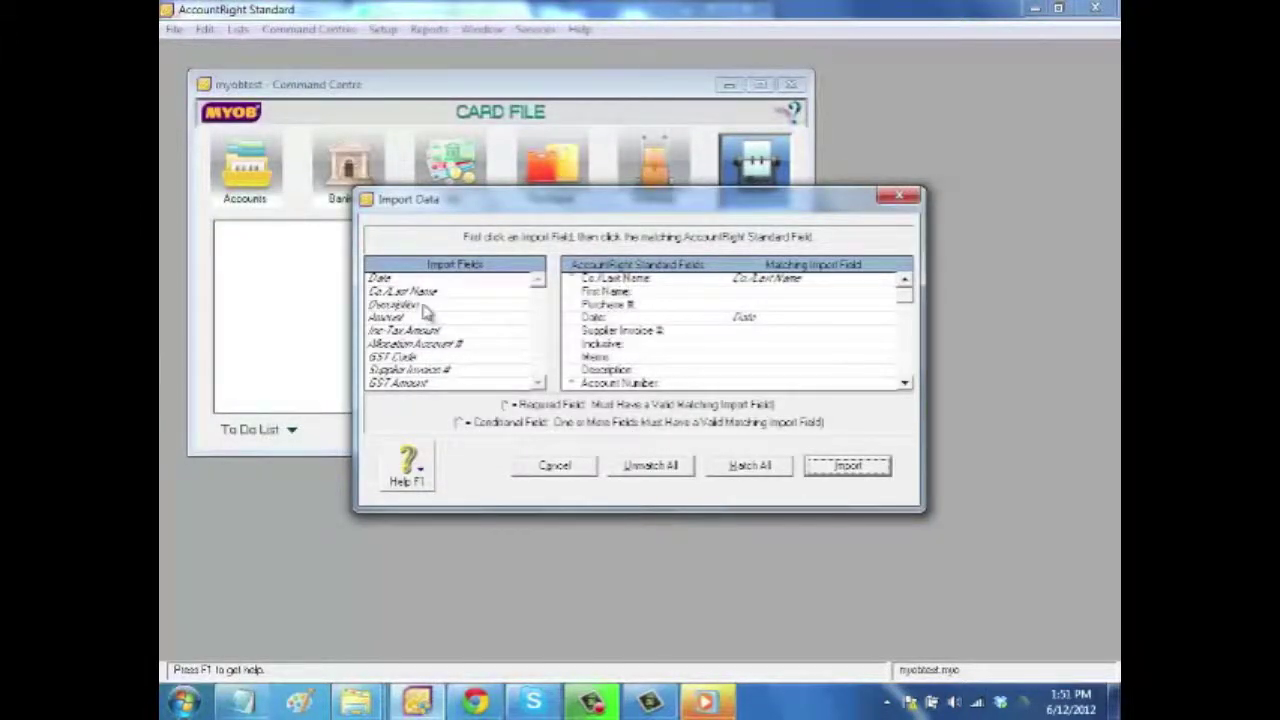
click(422, 304)
click(612, 369)
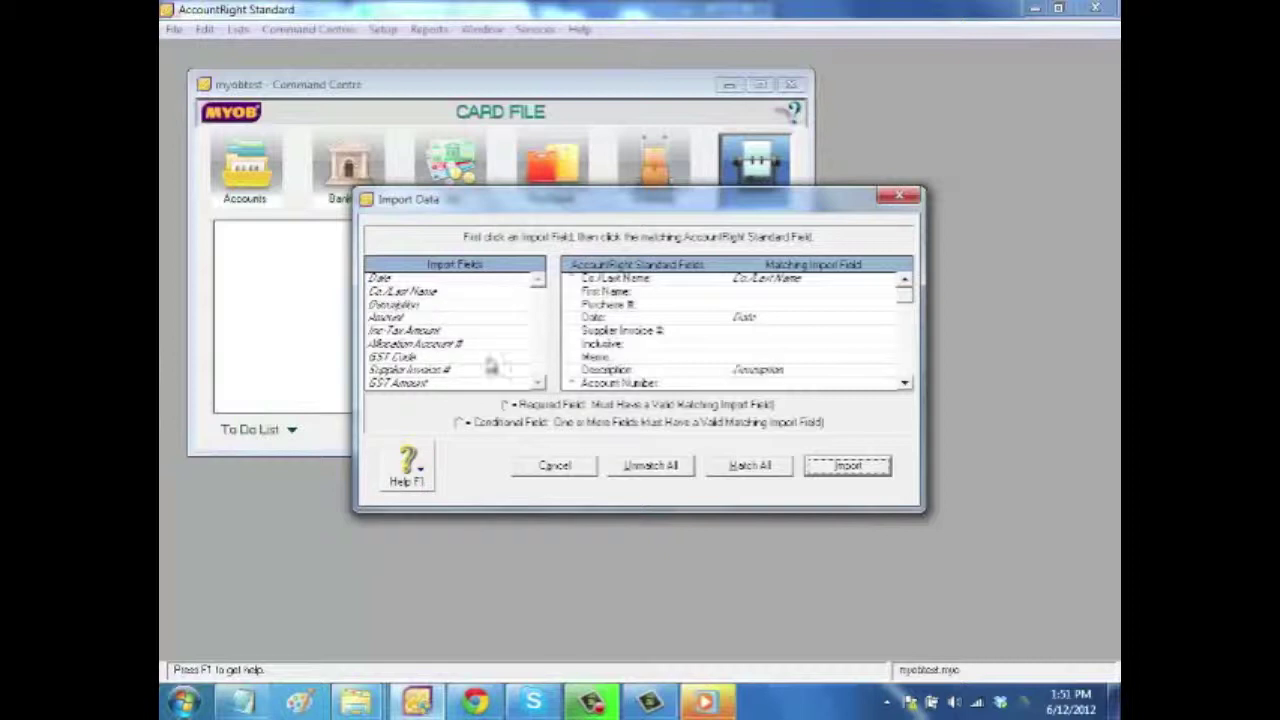
click(407, 318)
click(905, 384)
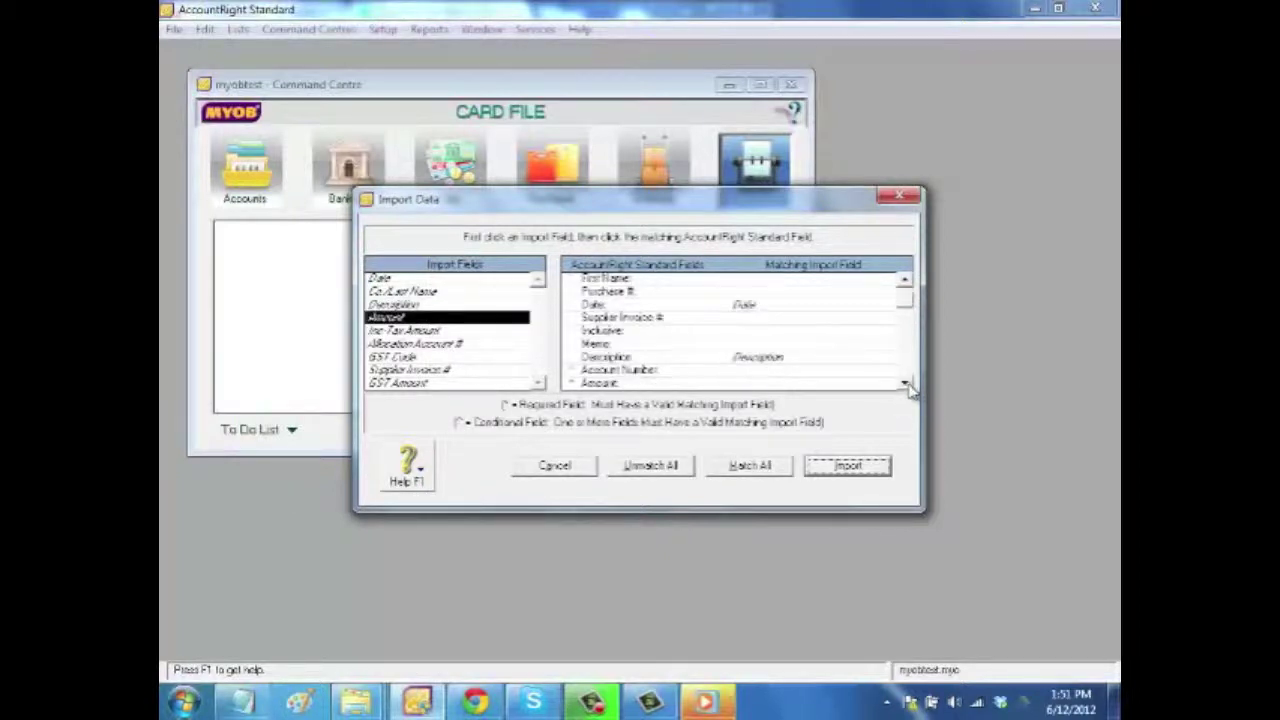
click(690, 384)
- Match the Inc-Tax Amount import field to Inc-Tax Amount and Allocation Account # to Account Number
click(422, 331)
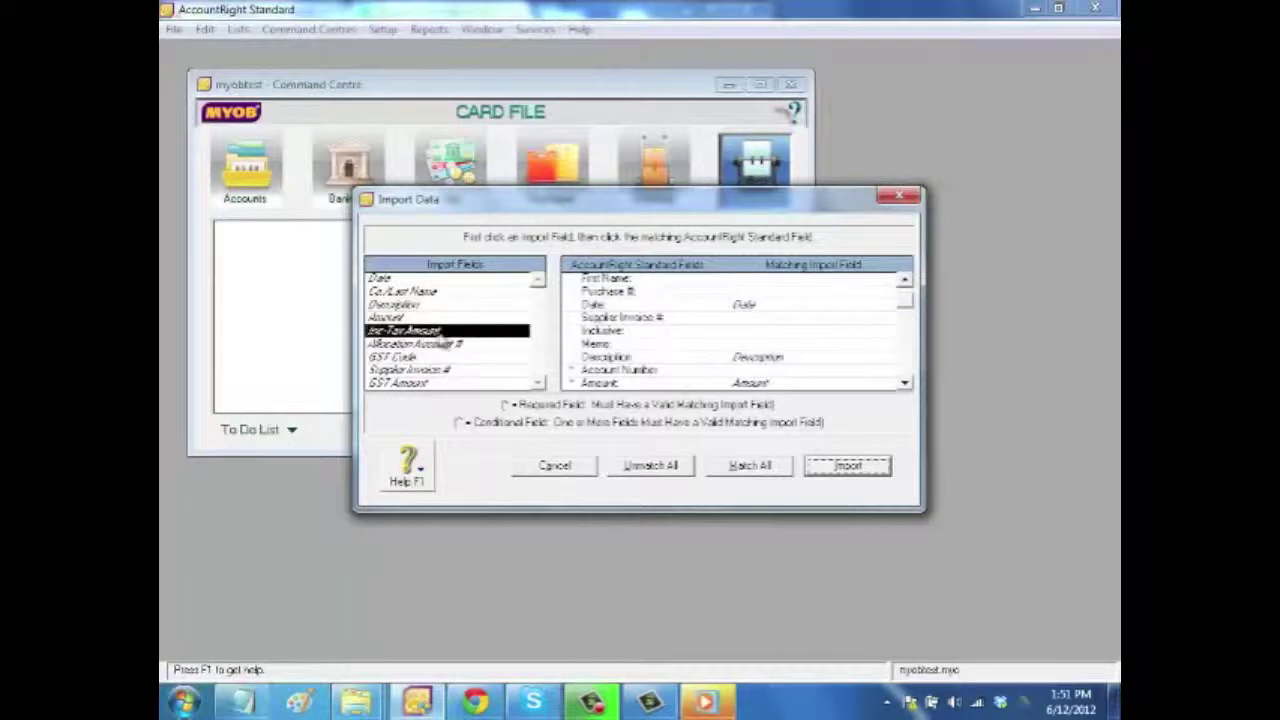
click(905, 383)
click(905, 383)
click(905, 383)
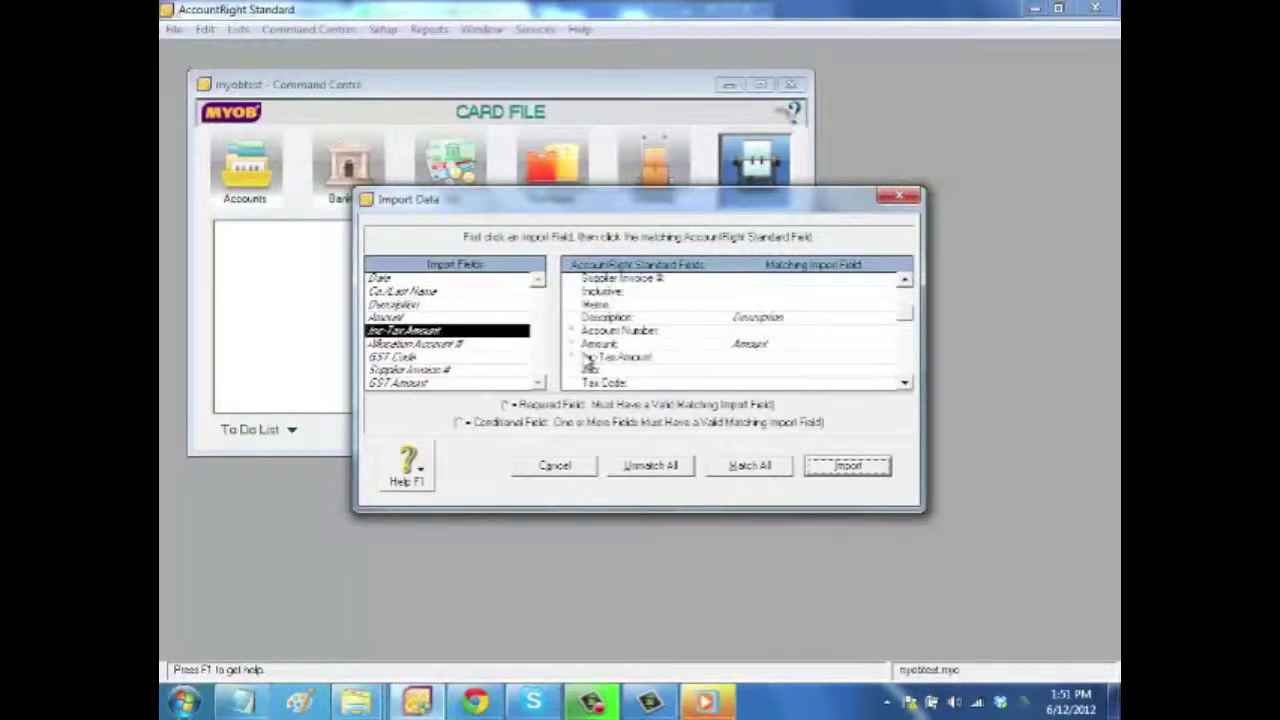
click(605, 357)
click(452, 344)
click(622, 331)
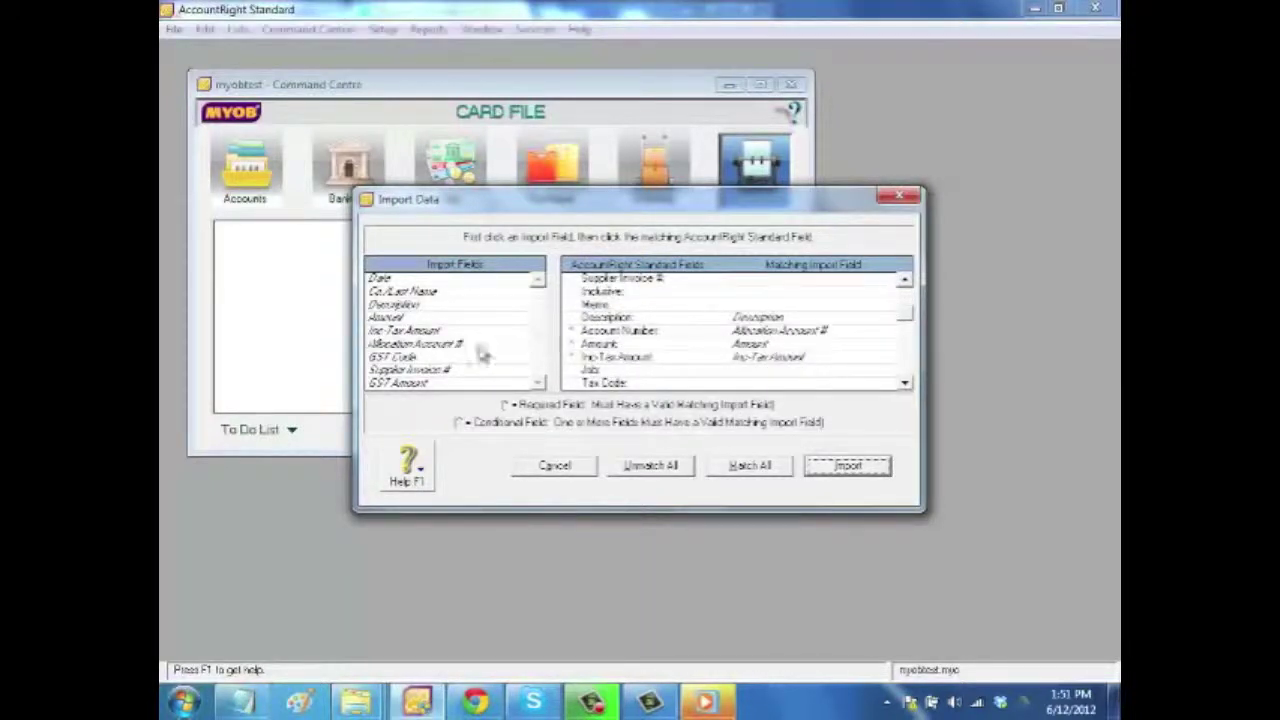
- Match GST Code to Tax Code and GST Amount to GST Amount, and import the purchase records
click(412, 358)
click(605, 383)
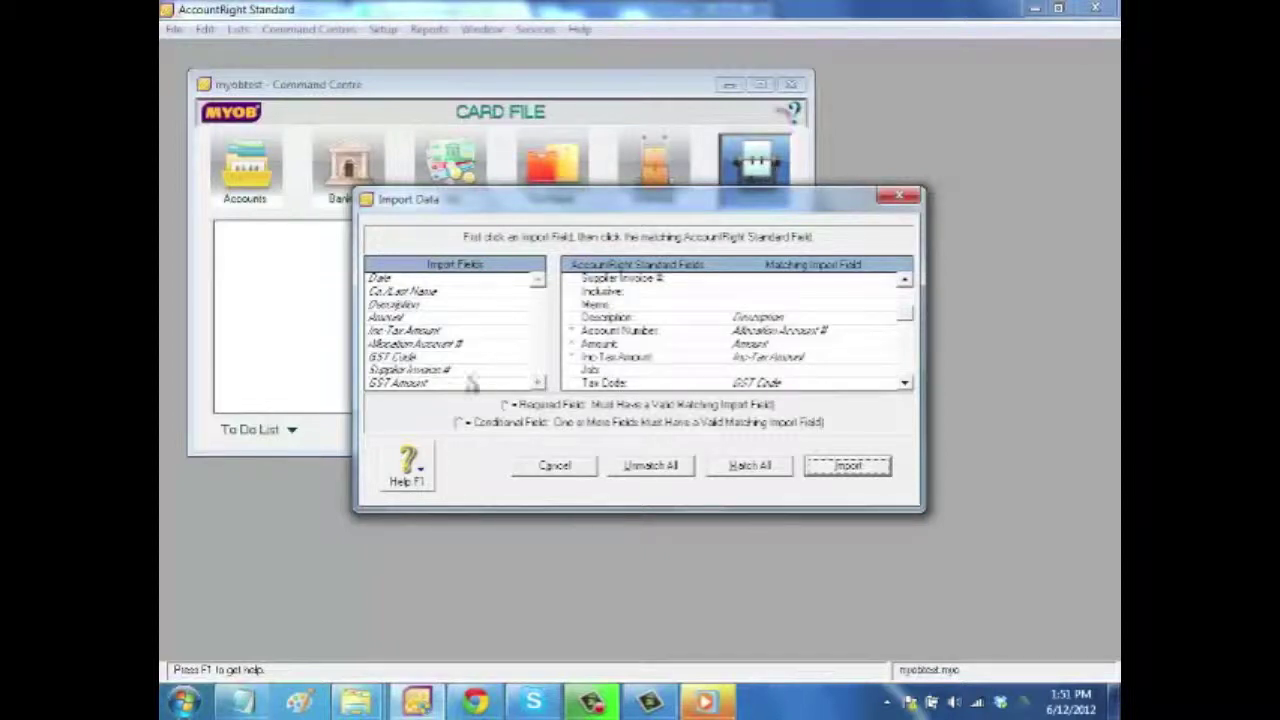
click(455, 383)
click(905, 384)
click(905, 386)
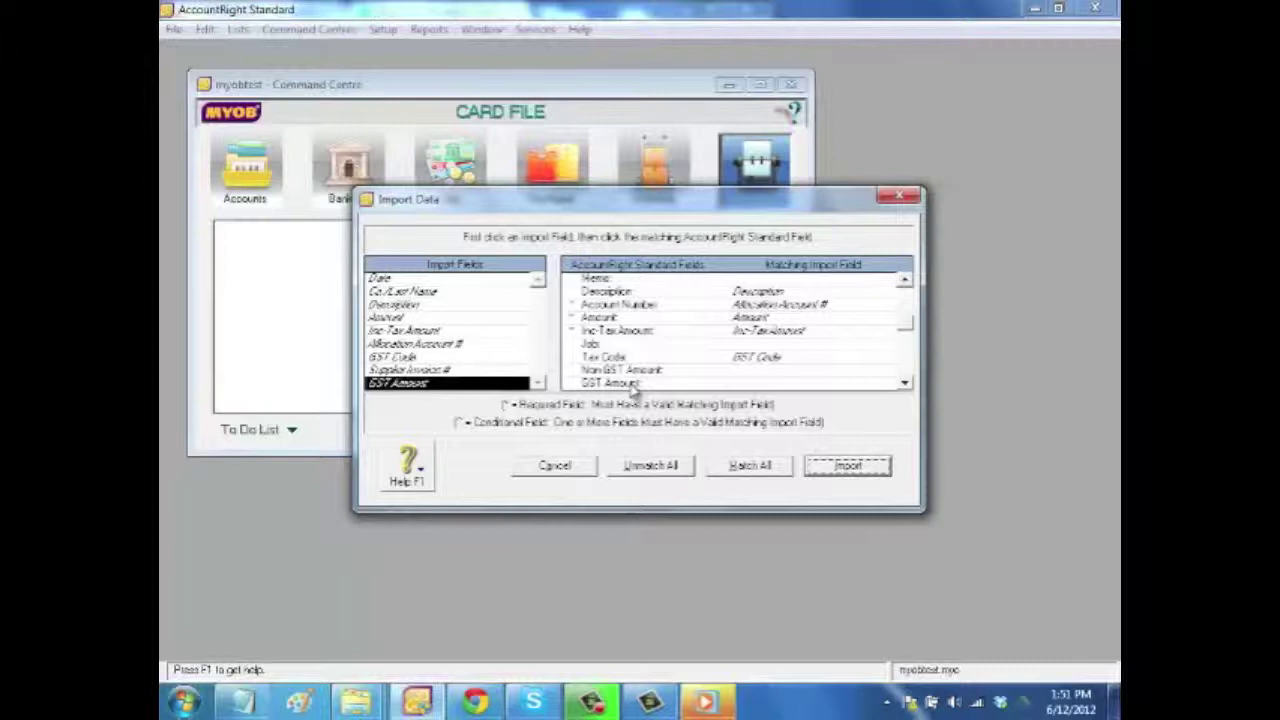
click(610, 383)
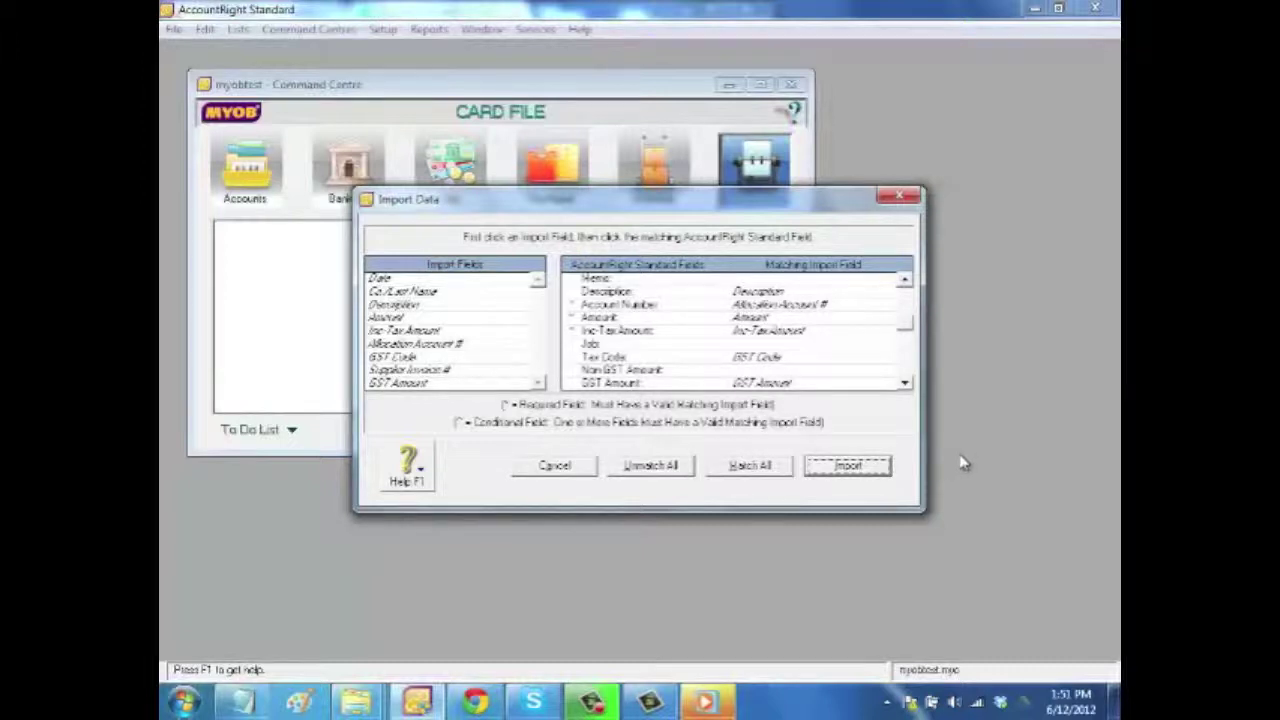
click(848, 466)
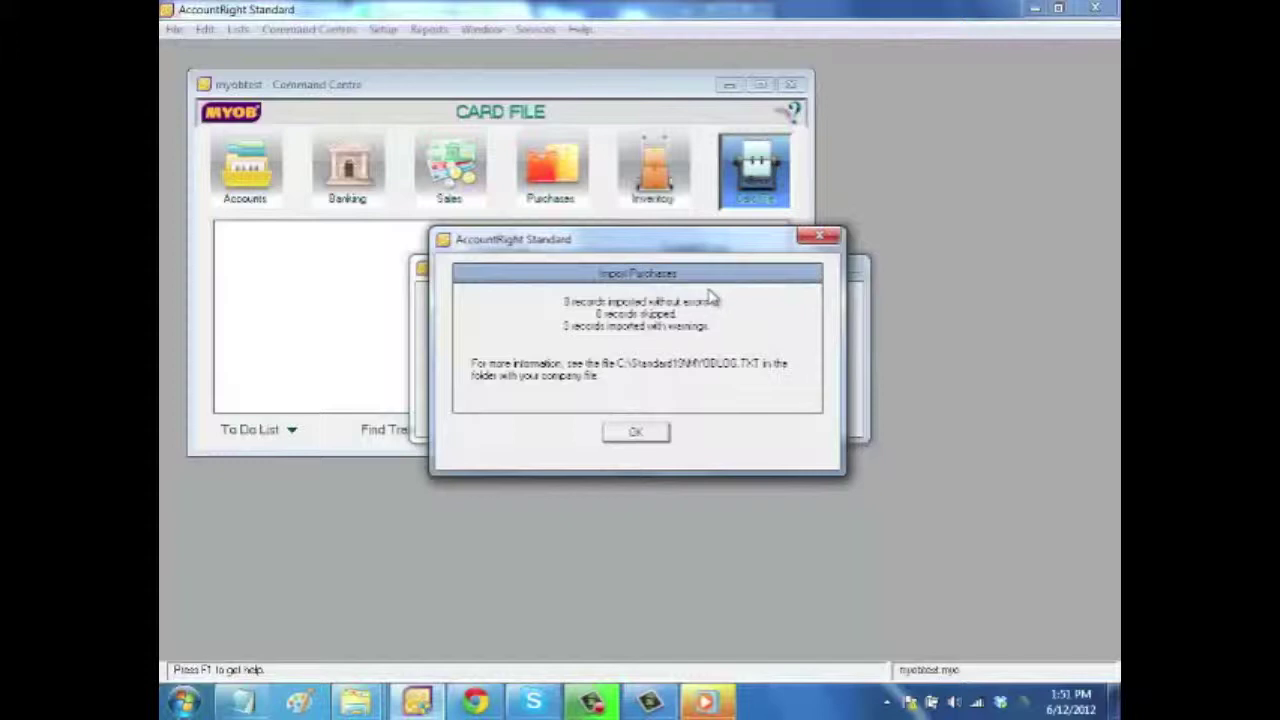
click(636, 433)
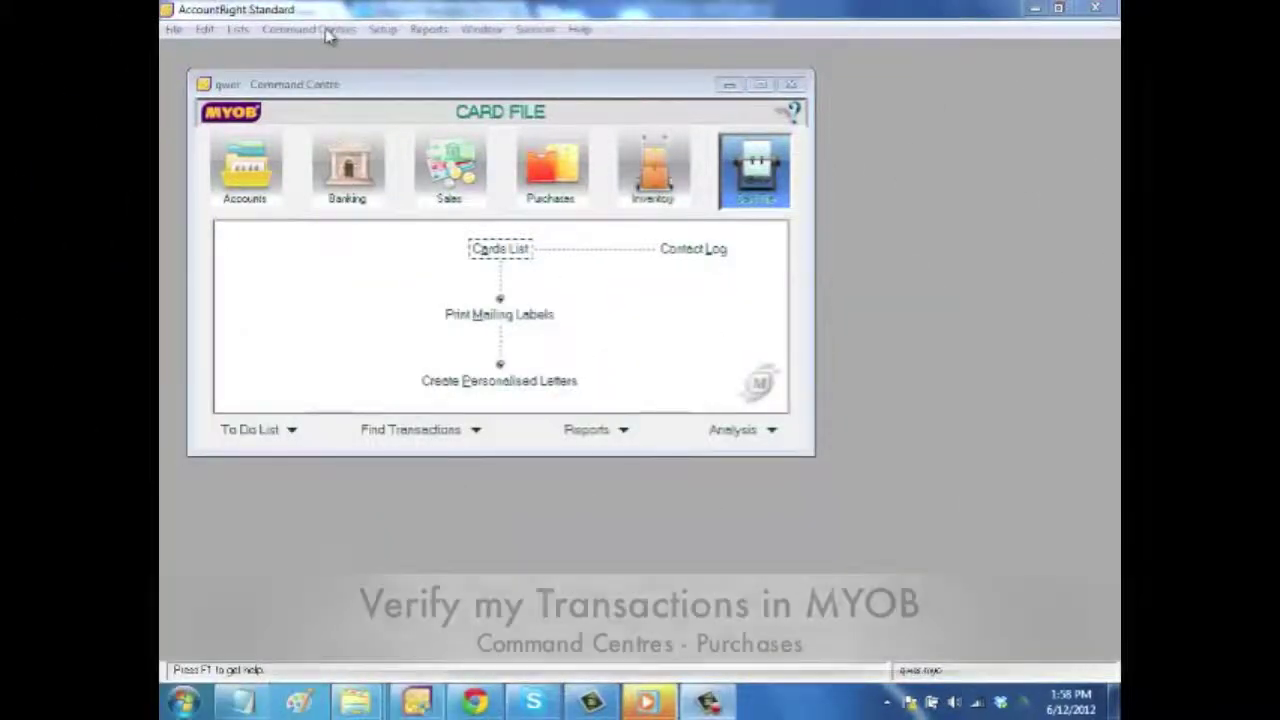
- Open the Purchases Register and view the details of the Airport Link purchase
click(326, 31)
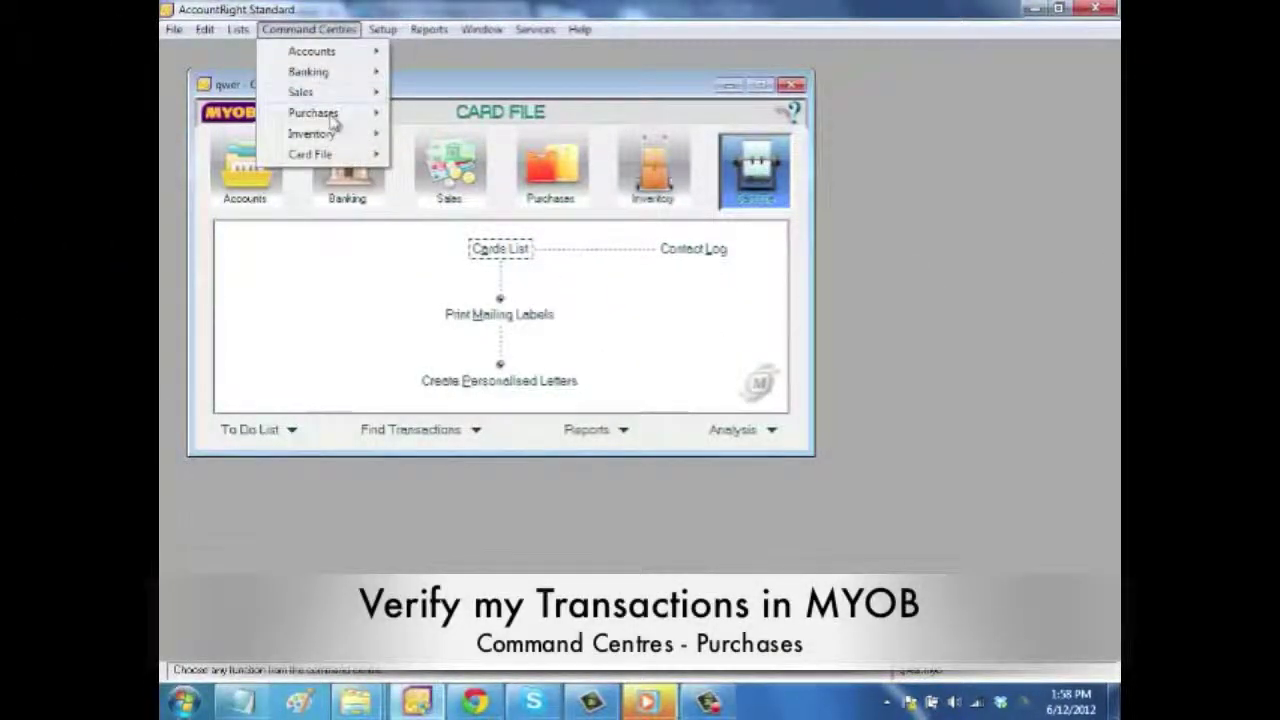
mouse_move(334, 115)
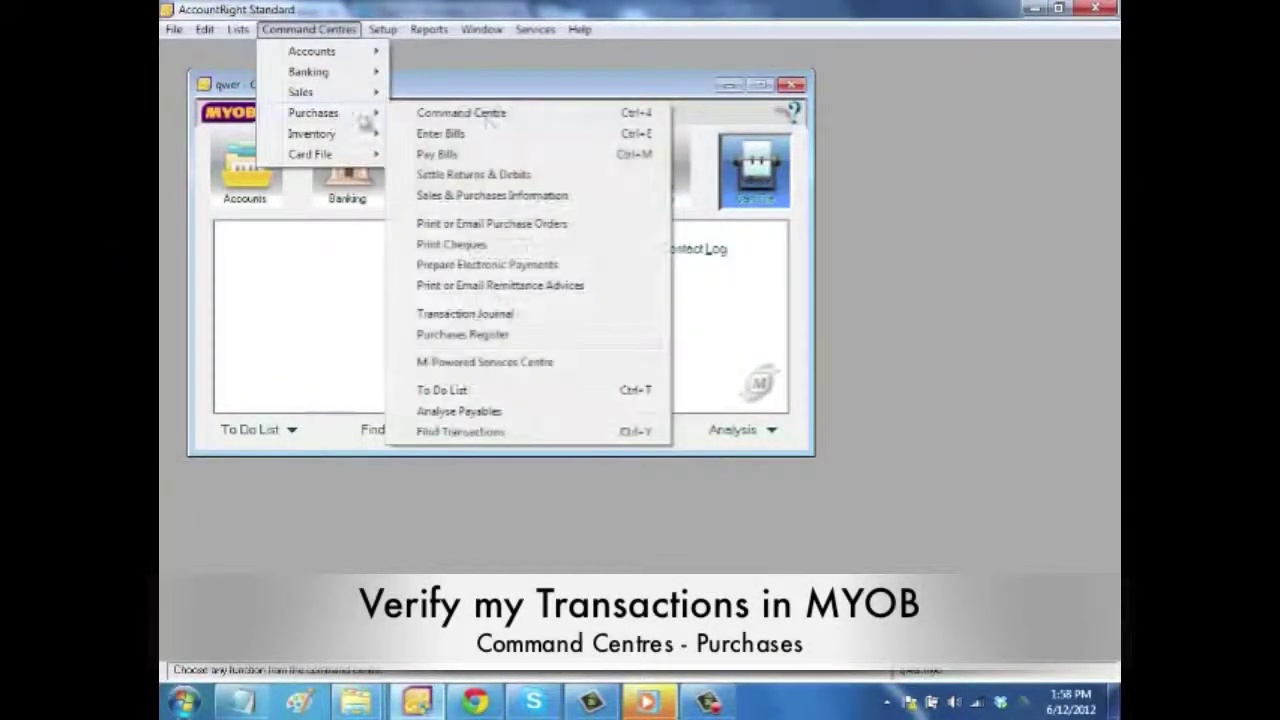
click(512, 342)
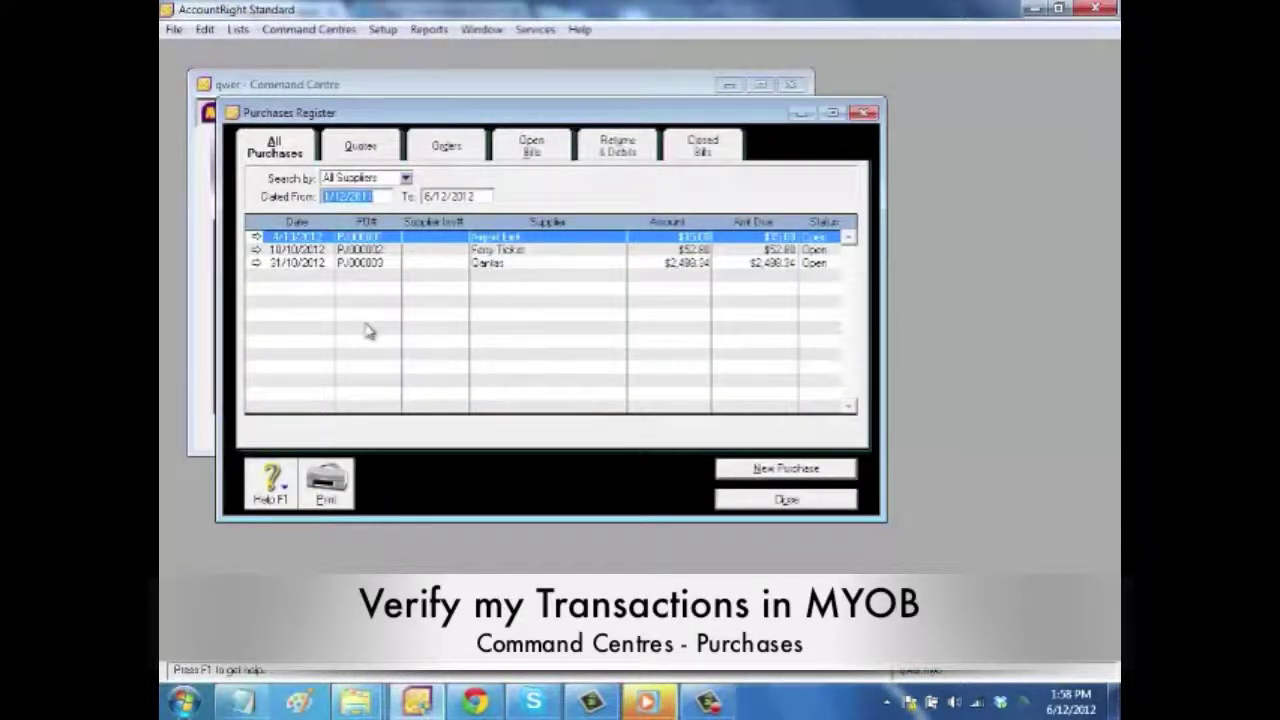
double_click(281, 237)
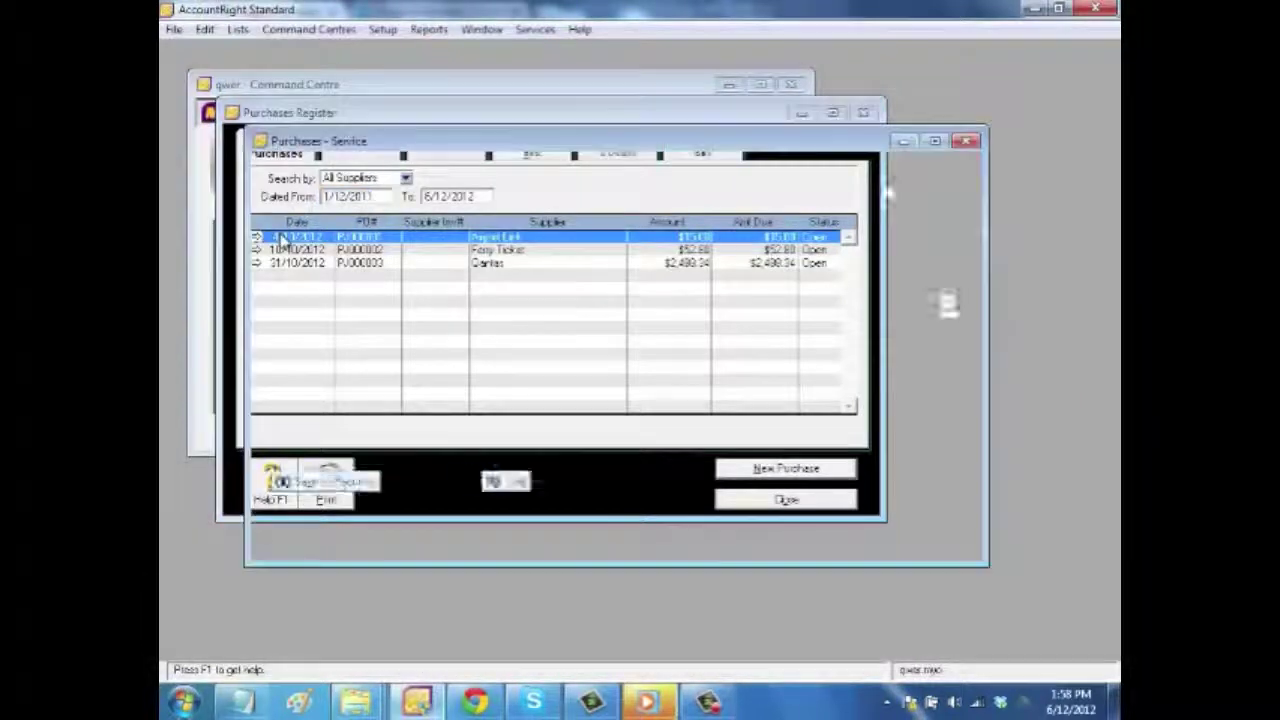